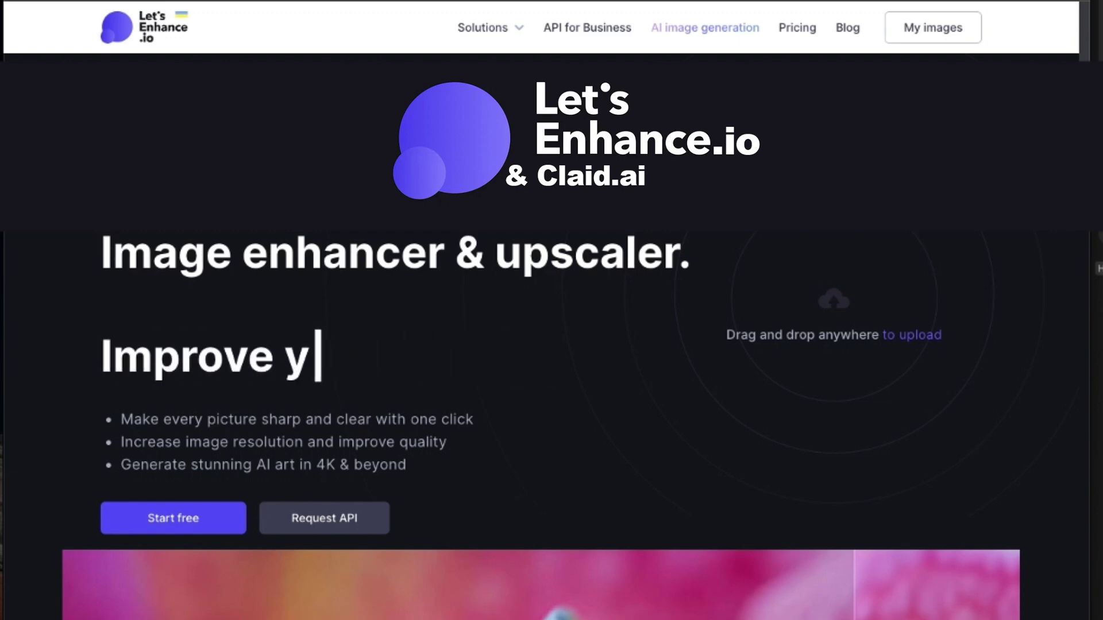
- Scroll past the chameleon before/after demo down to the Next generation API feature cards
{"action": "scroll", "coordinate": [541, 425], "scroll_direction": "down", "scroll_amount": 2}
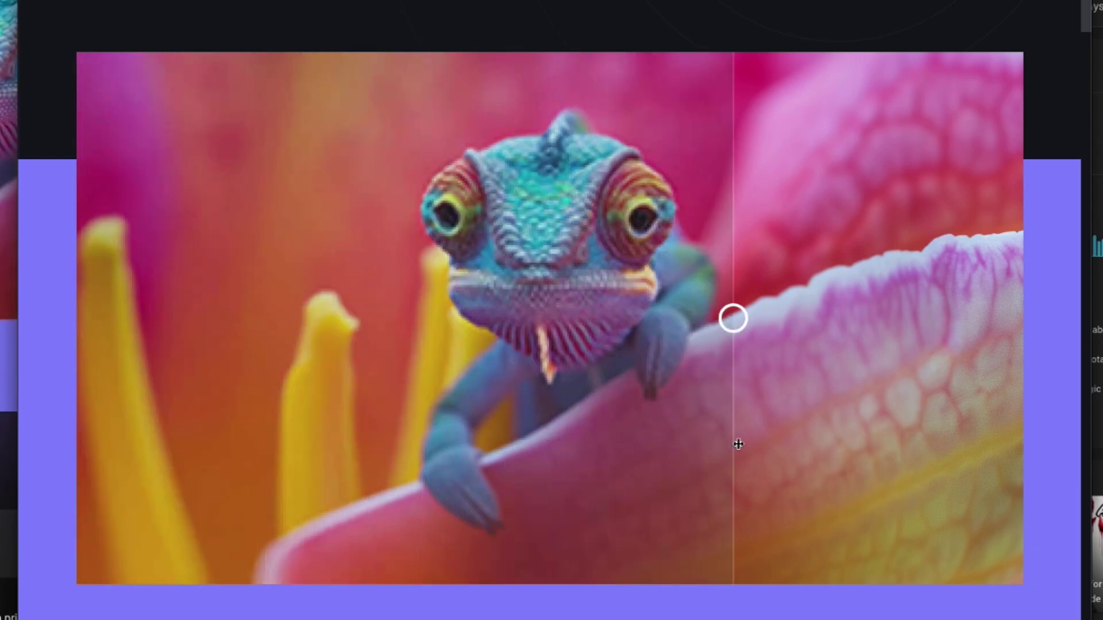
{"action": "scroll", "coordinate": [919, 454], "scroll_direction": "down", "scroll_amount": 1}
{"action": "scroll", "coordinate": [747, 457], "scroll_direction": "up", "scroll_amount": 1}
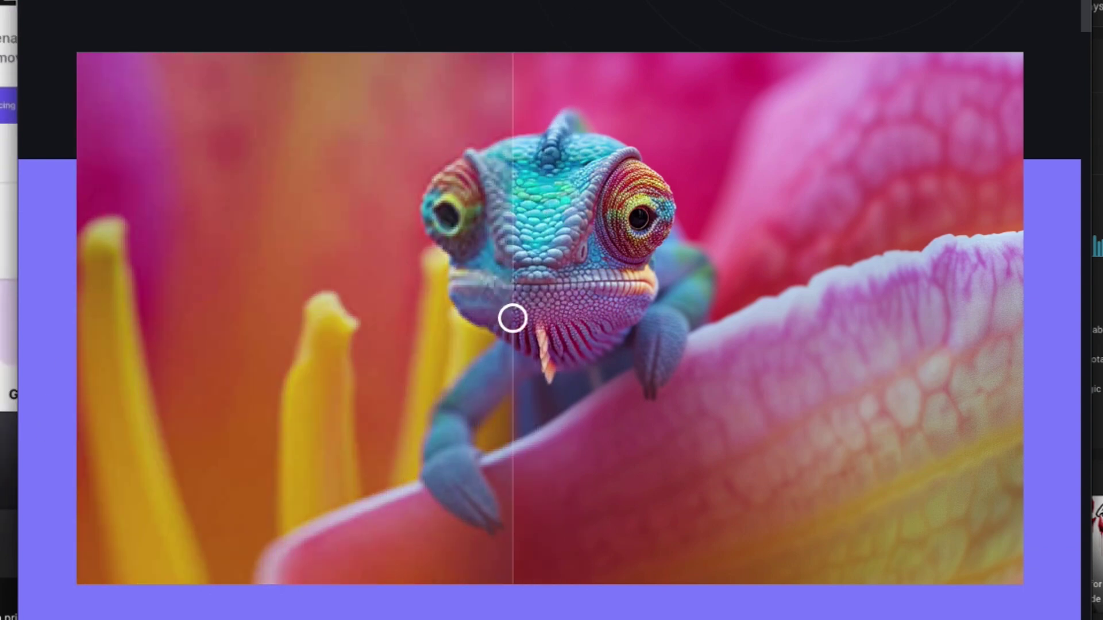
{"action": "scroll", "coordinate": [513, 318], "scroll_direction": "down", "scroll_amount": 10}
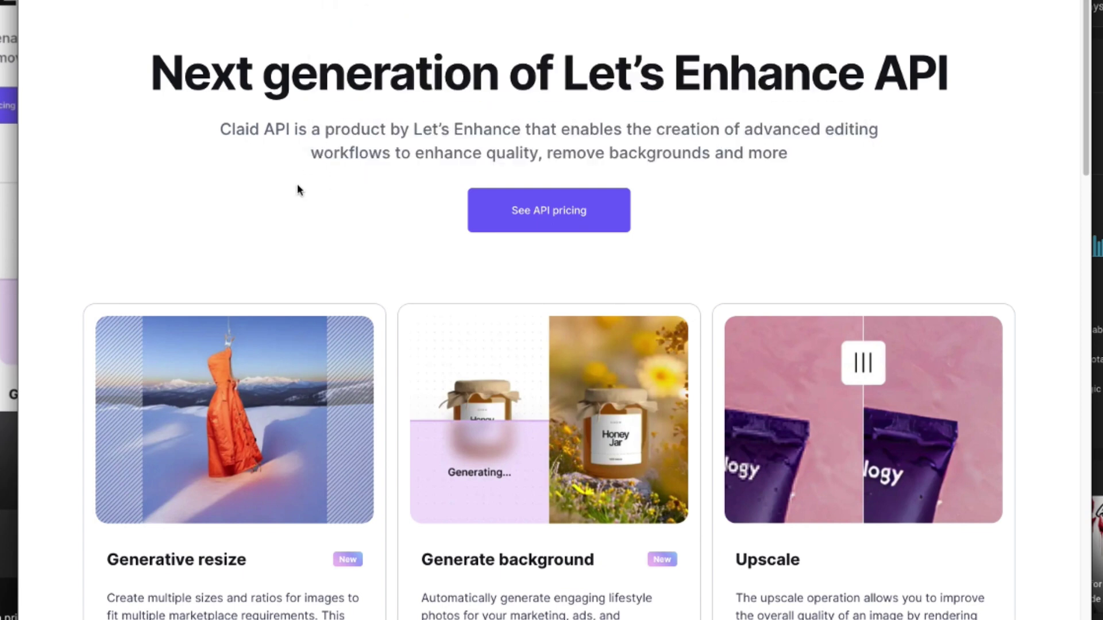
- Scroll through the Claid API feature cards, including Upscale, down the page
{"action": "scroll", "coordinate": [297, 184], "scroll_direction": "down", "scroll_amount": 1}
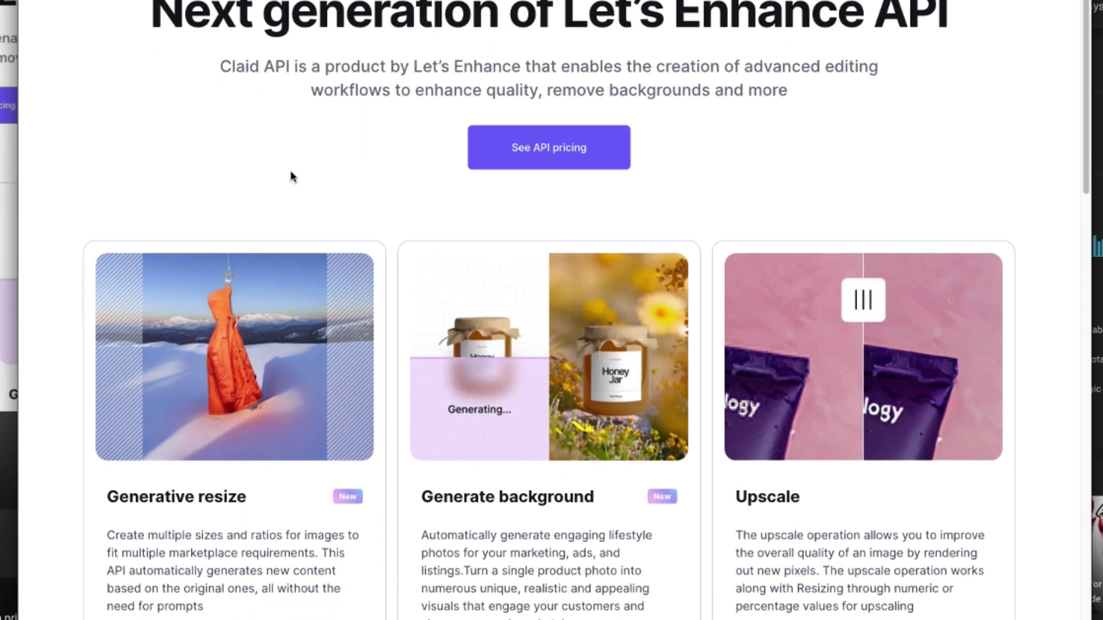
{"action": "scroll", "coordinate": [291, 172], "scroll_direction": "down", "scroll_amount": 2}
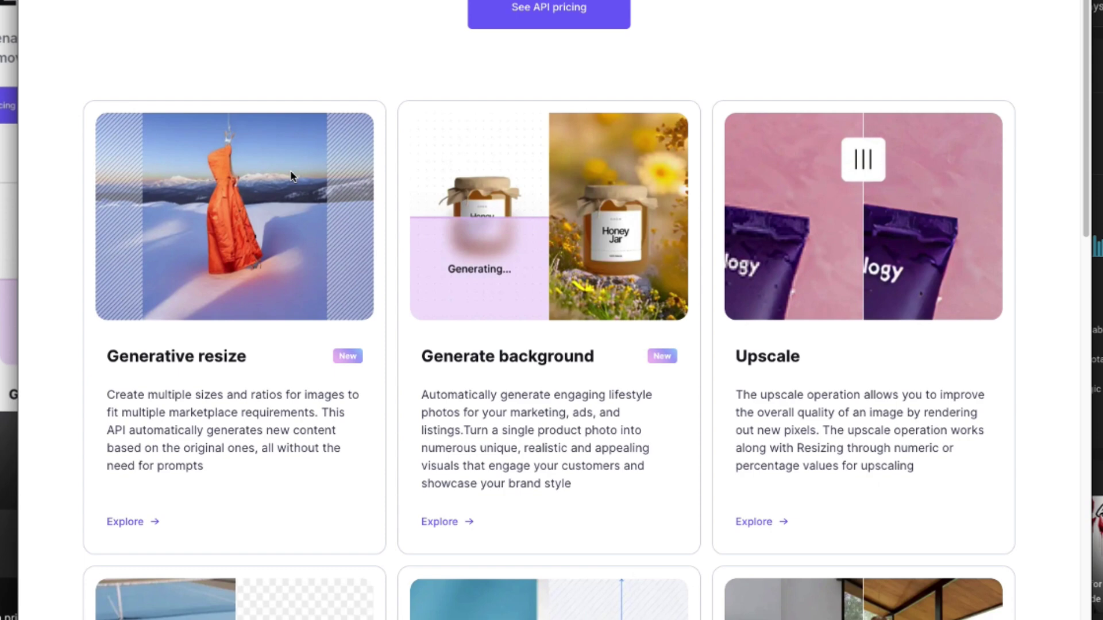
{"action": "scroll", "coordinate": [291, 176], "scroll_direction": "down", "scroll_amount": 2}
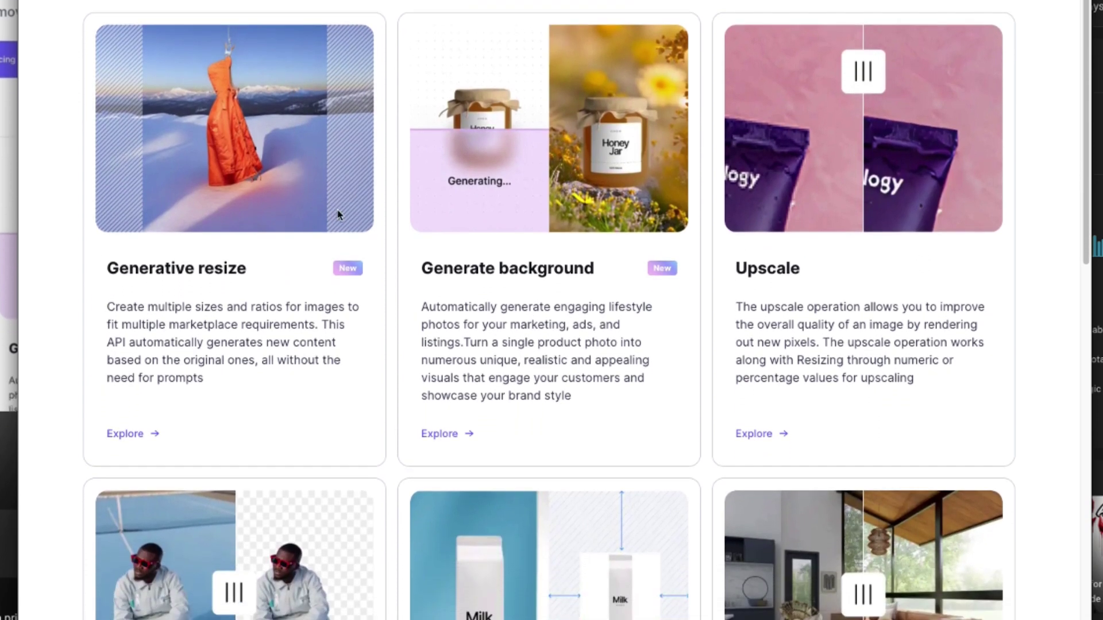
{"action": "scroll", "coordinate": [357, 224], "scroll_direction": "down", "scroll_amount": 1}
{"action": "left_click_drag", "start_coordinate": [736, 202], "coordinate": [915, 324]}
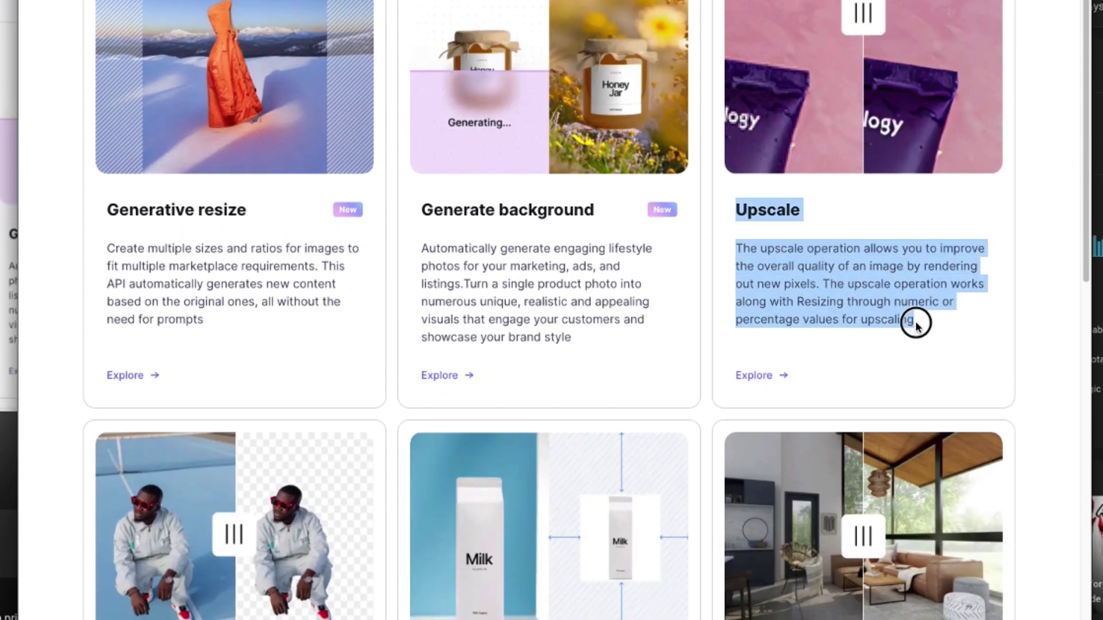
{"action": "left_click", "coordinate": [915, 351]}
{"action": "scroll", "coordinate": [418, 518], "scroll_direction": "down", "scroll_amount": 2}
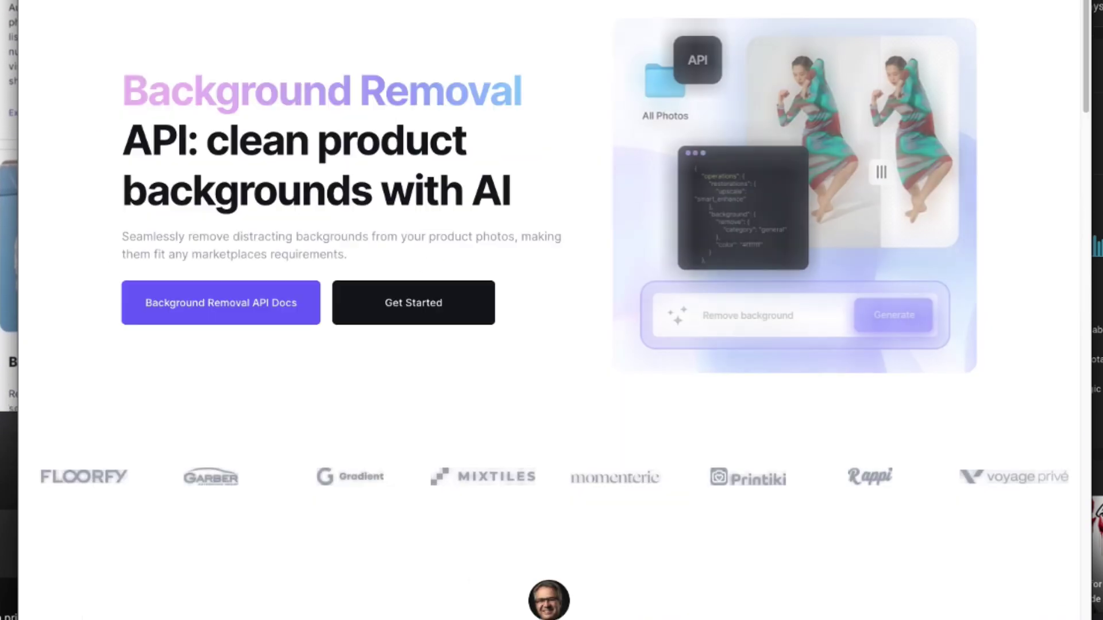
{"action": "scroll", "coordinate": [563, 516], "scroll_direction": "down", "scroll_amount": 12}
{"action": "scroll", "coordinate": [565, 522], "scroll_direction": "down", "scroll_amount": 10}
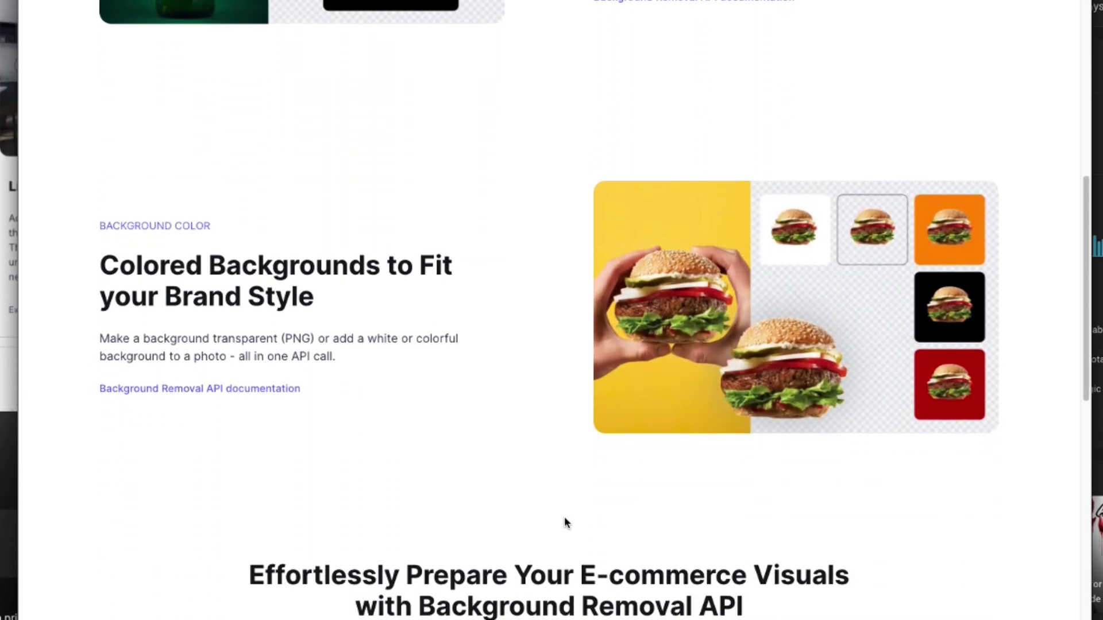
{"action": "scroll", "coordinate": [565, 521], "scroll_direction": "down", "scroll_amount": 1}
{"action": "scroll", "coordinate": [566, 521], "scroll_direction": "down", "scroll_amount": 3}
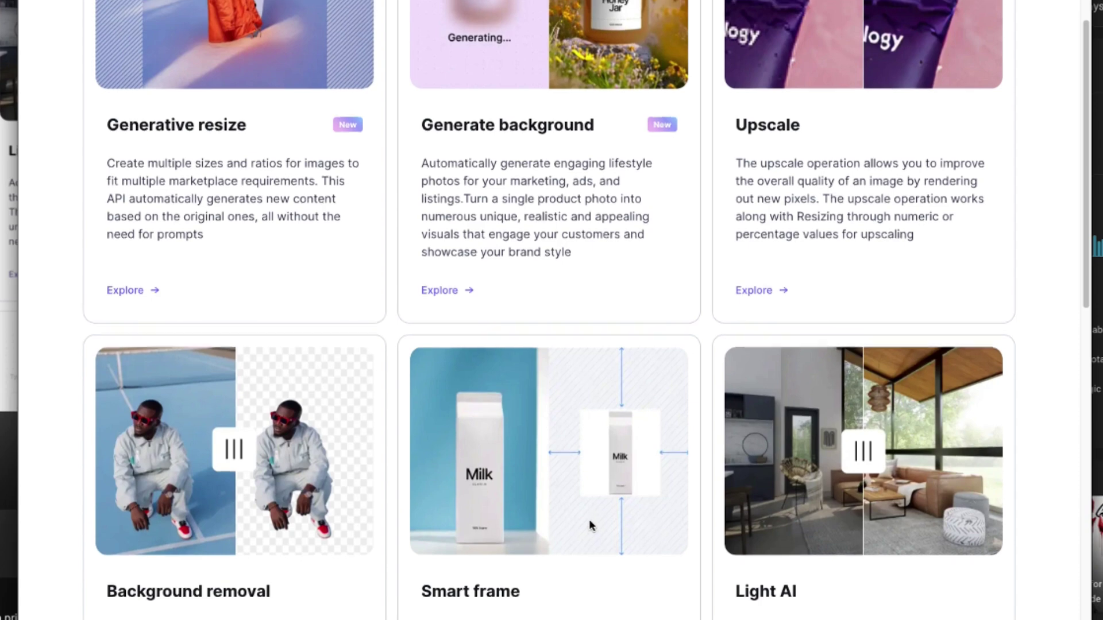
{"action": "scroll", "coordinate": [589, 522], "scroll_direction": "down", "scroll_amount": 1}
{"action": "scroll", "coordinate": [590, 525], "scroll_direction": "down", "scroll_amount": 9}
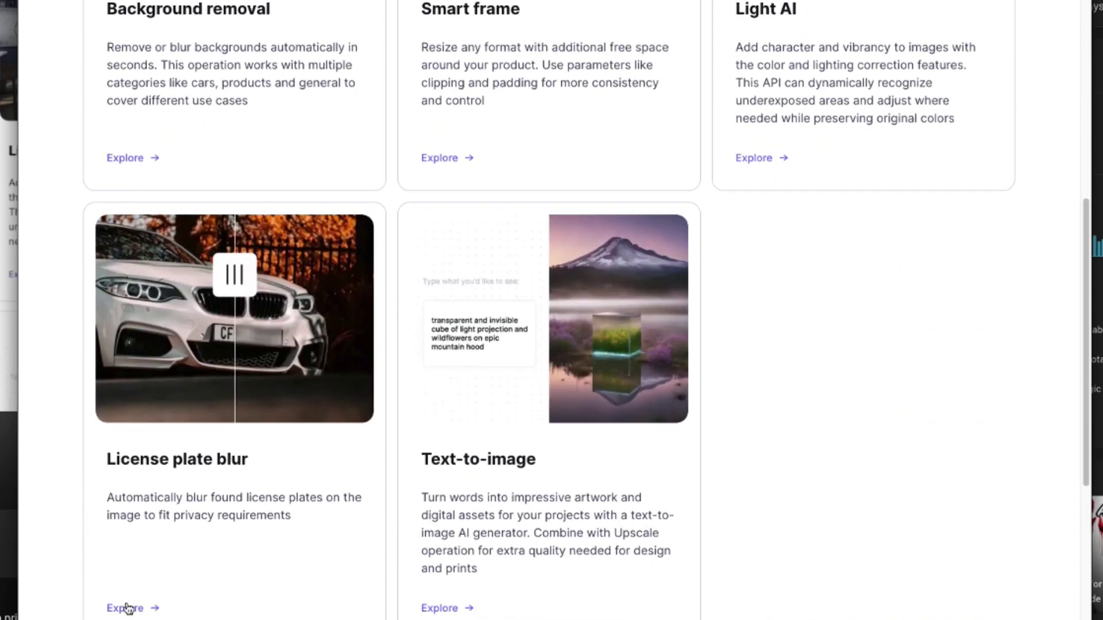
- Open and browse the License plate blur API page
{"action": "left_click", "coordinate": [126, 608]}
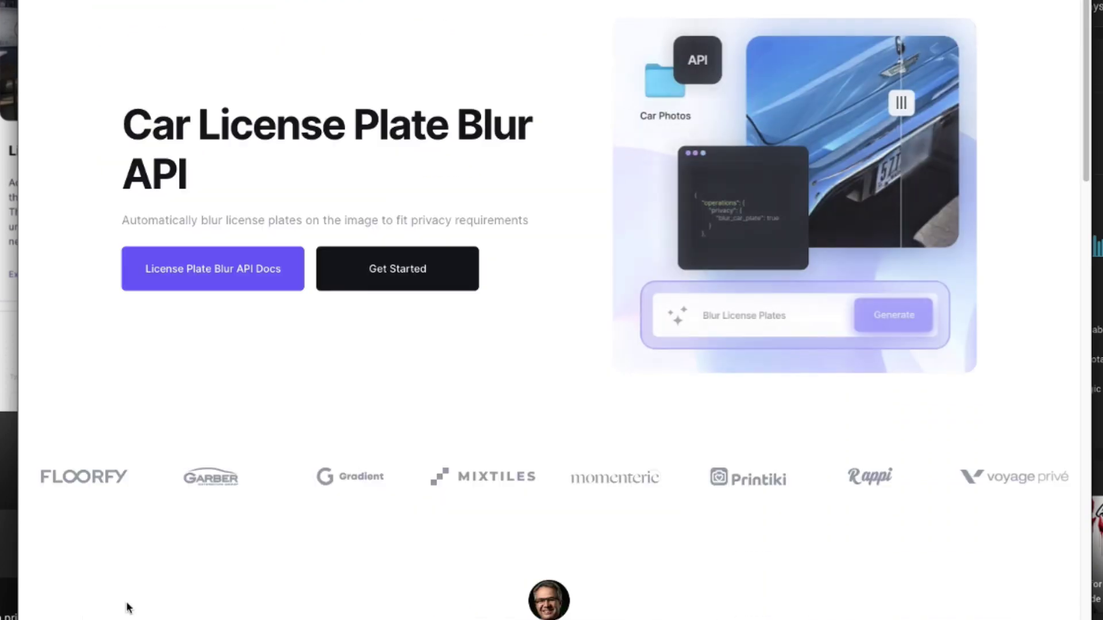
{"action": "scroll", "coordinate": [134, 608], "scroll_direction": "down", "scroll_amount": 13}
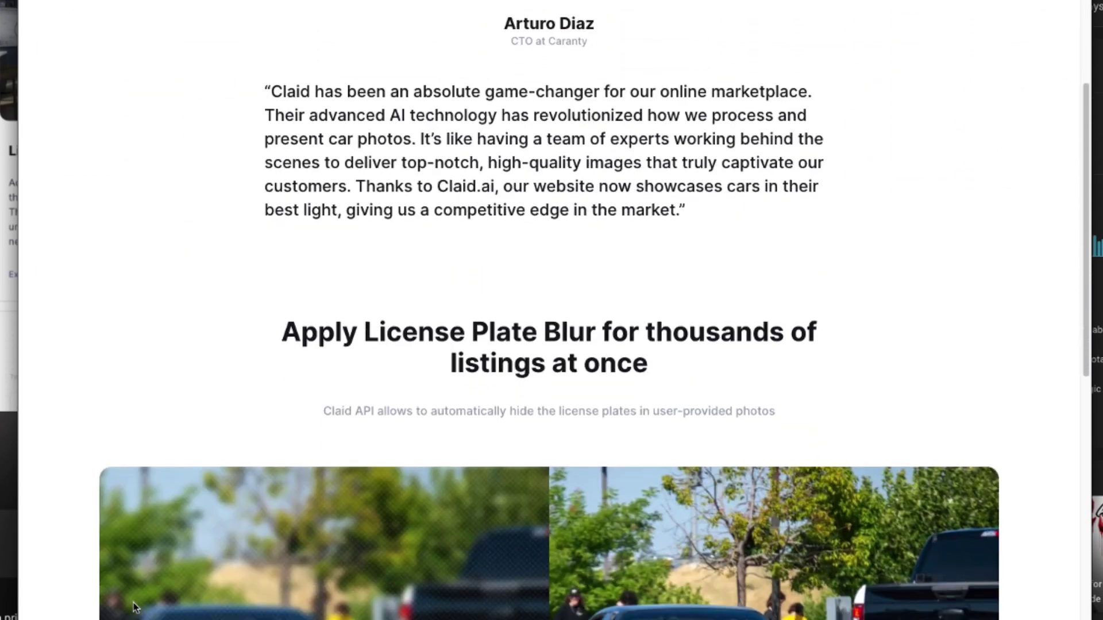
{"action": "scroll", "coordinate": [133, 608], "scroll_direction": "down", "scroll_amount": 3}
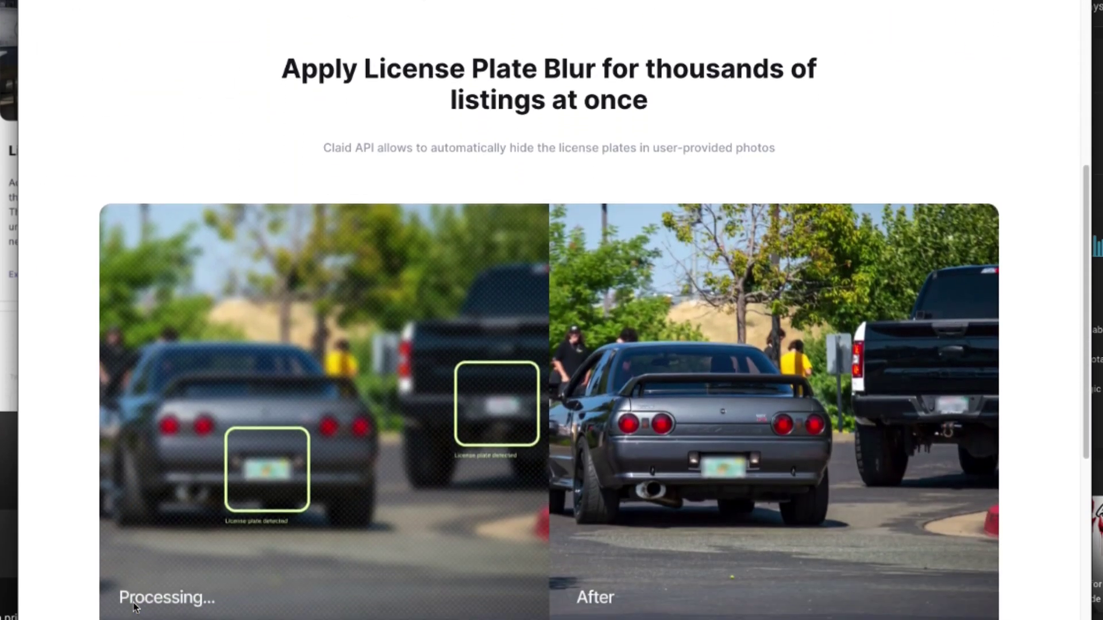
{"action": "scroll", "coordinate": [134, 607], "scroll_direction": "down", "scroll_amount": 9}
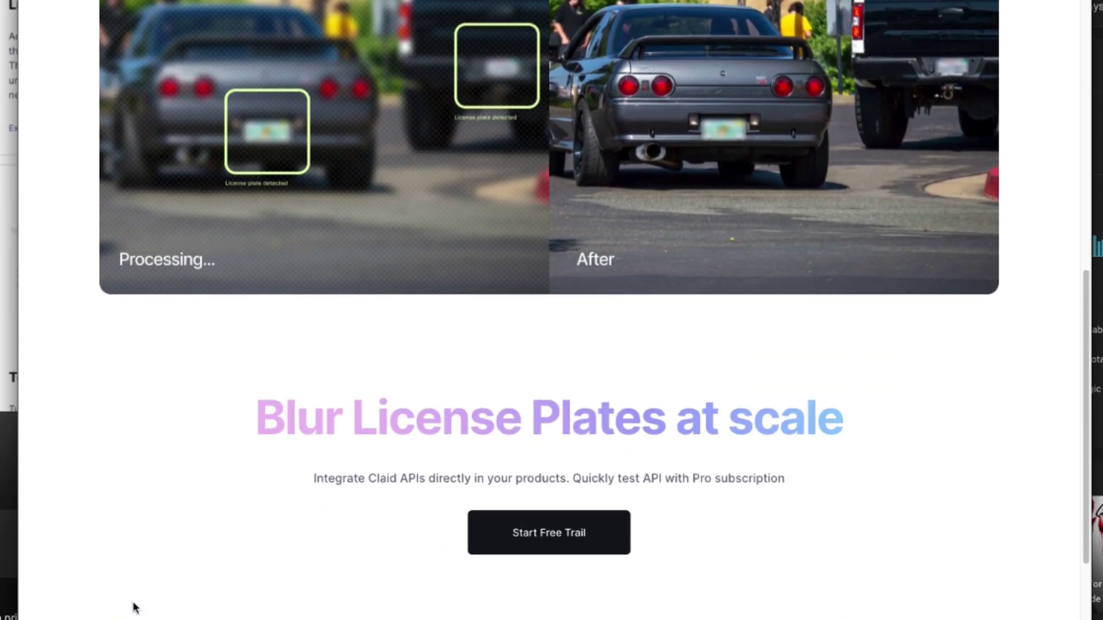
{"action": "scroll", "coordinate": [133, 608], "scroll_direction": "down", "scroll_amount": 7}
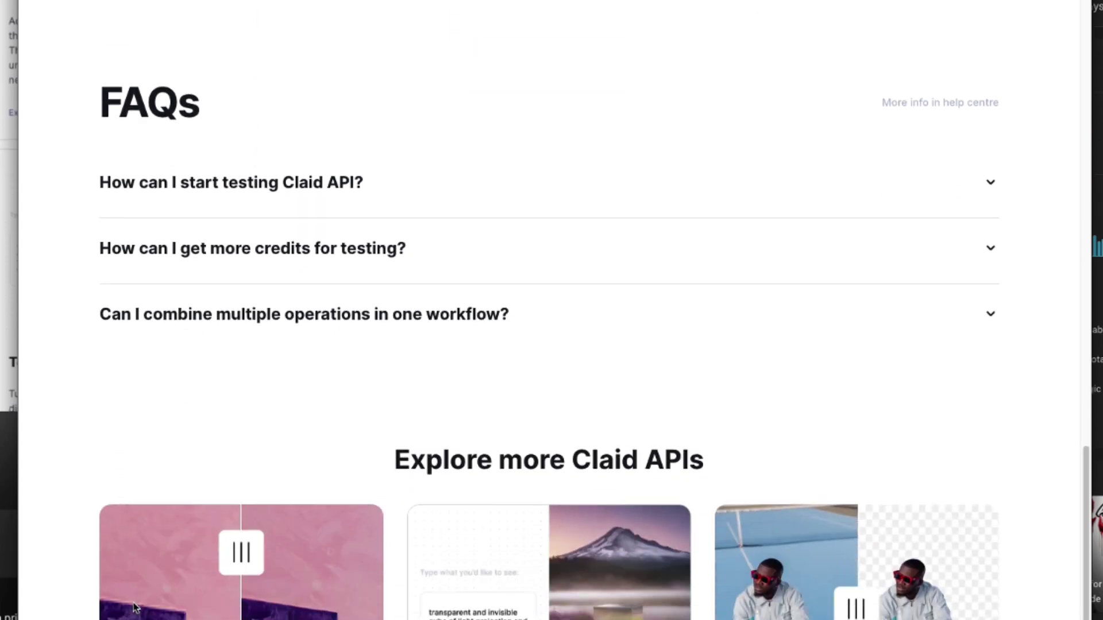
{"action": "scroll", "coordinate": [133, 608], "scroll_direction": "down", "scroll_amount": 10}
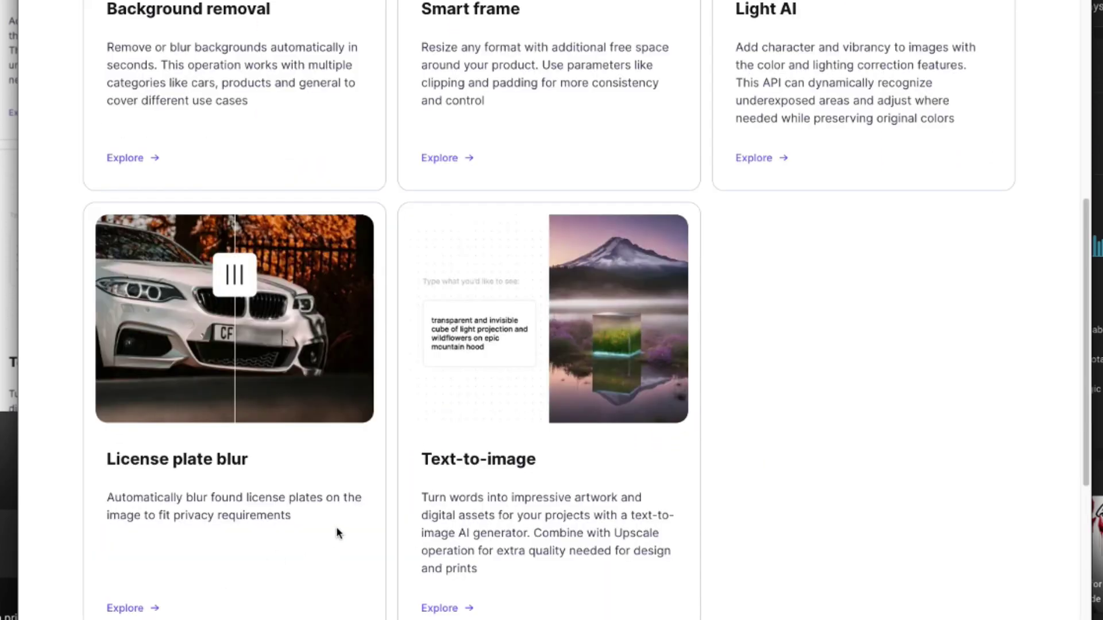
{"action": "scroll", "coordinate": [393, 485], "scroll_direction": "up", "scroll_amount": 12}
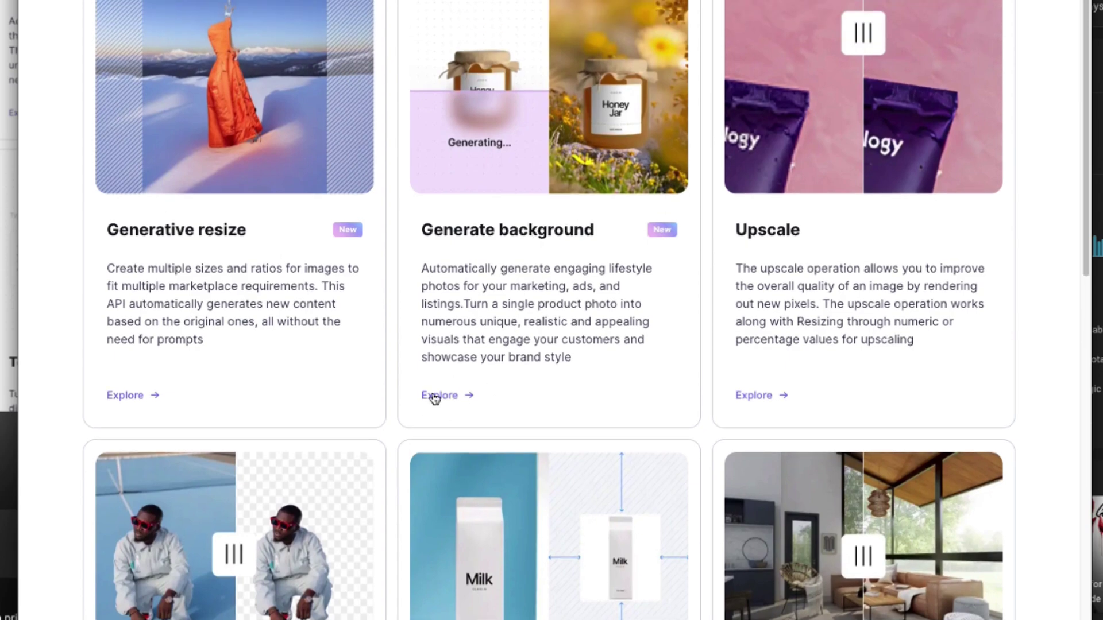
- Browse the AI product background generation page, then view the Text-to-image API page
{"action": "left_click", "coordinate": [437, 394]}
{"action": "scroll", "coordinate": [444, 402], "scroll_direction": "down", "scroll_amount": 10}
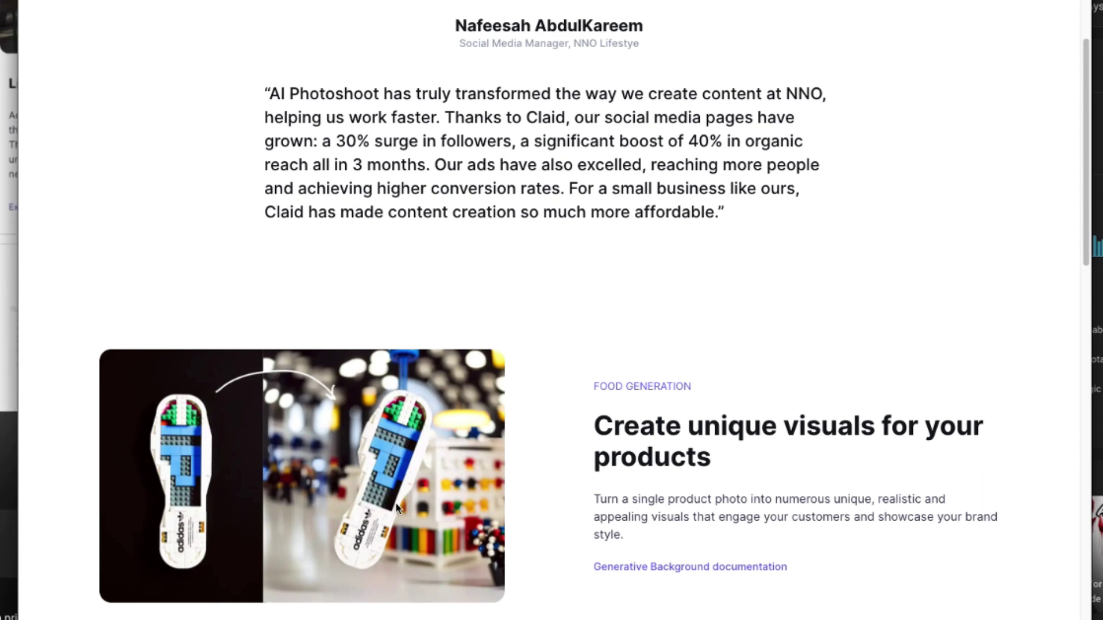
{"action": "scroll", "coordinate": [398, 508], "scroll_direction": "down", "scroll_amount": 7}
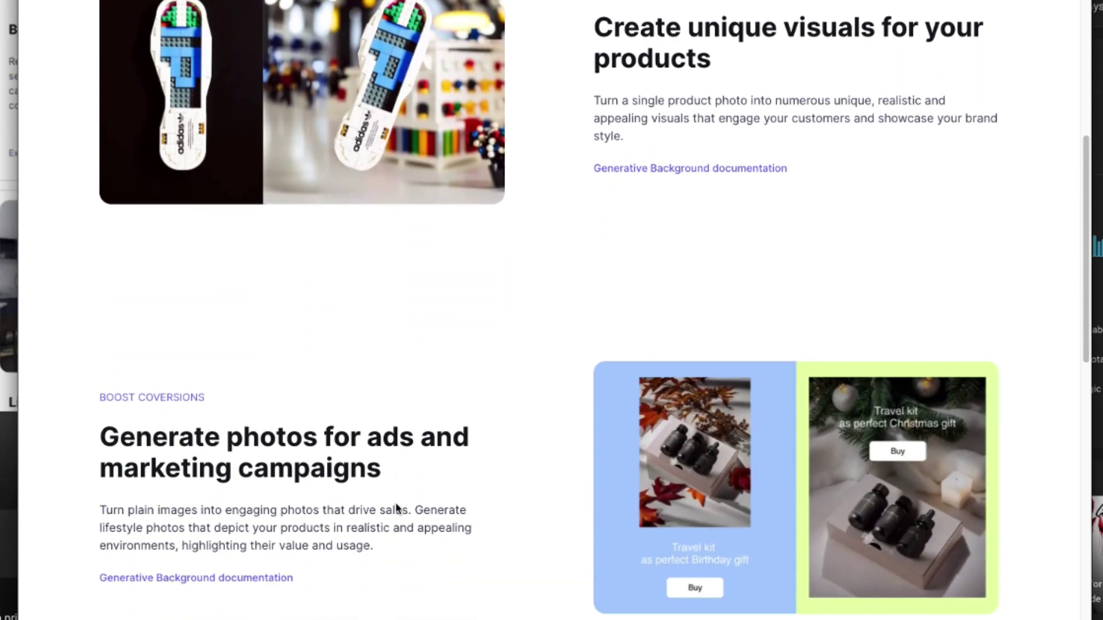
{"action": "scroll", "coordinate": [396, 508], "scroll_direction": "down", "scroll_amount": 14}
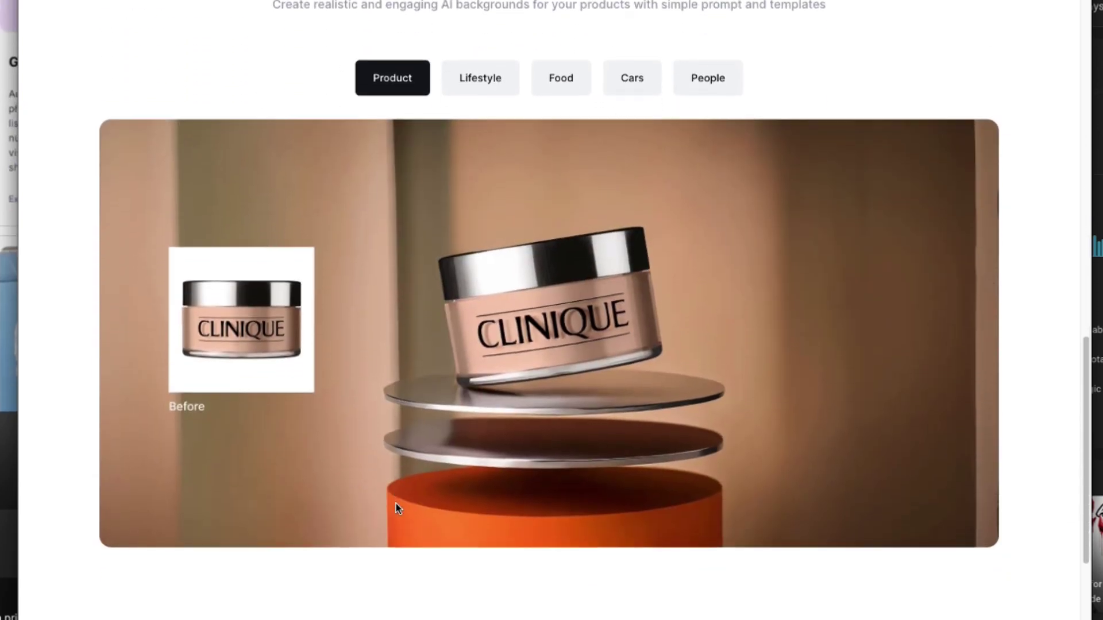
{"action": "scroll", "coordinate": [395, 503], "scroll_direction": "down", "scroll_amount": 12}
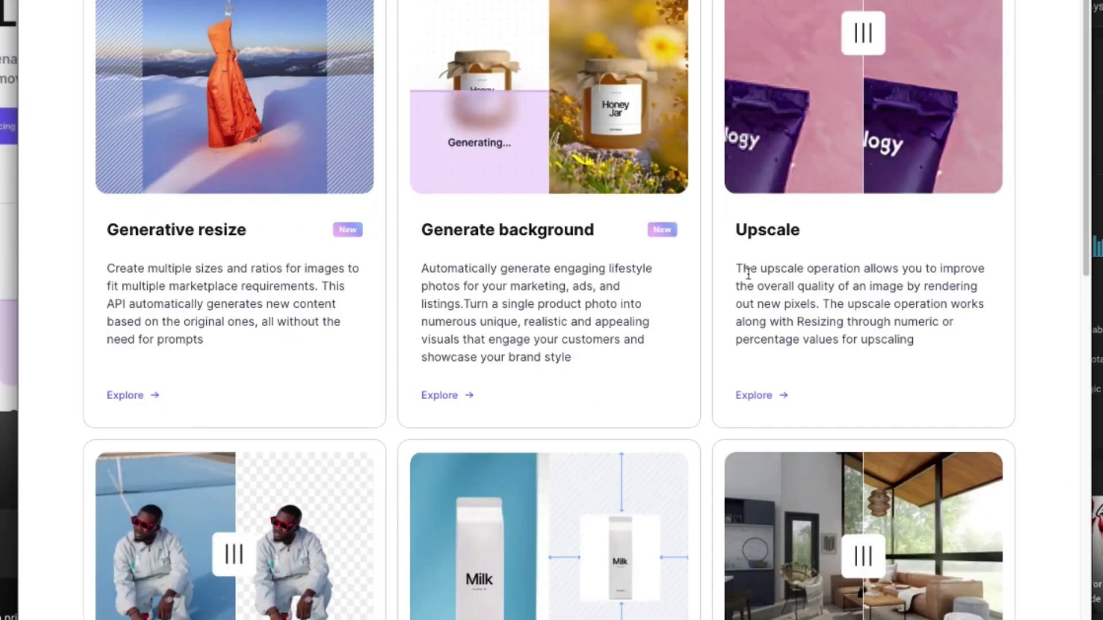
{"action": "scroll", "coordinate": [748, 274], "scroll_direction": "down", "scroll_amount": 4}
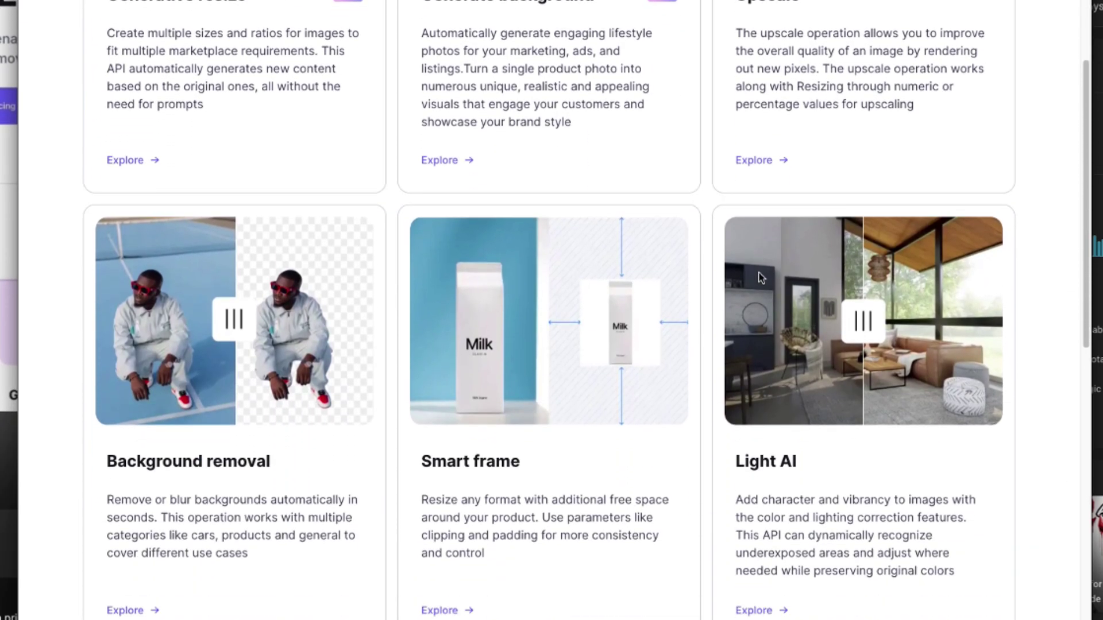
{"action": "scroll", "coordinate": [761, 278], "scroll_direction": "down", "scroll_amount": 3}
{"action": "scroll", "coordinate": [586, 311], "scroll_direction": "down", "scroll_amount": 5}
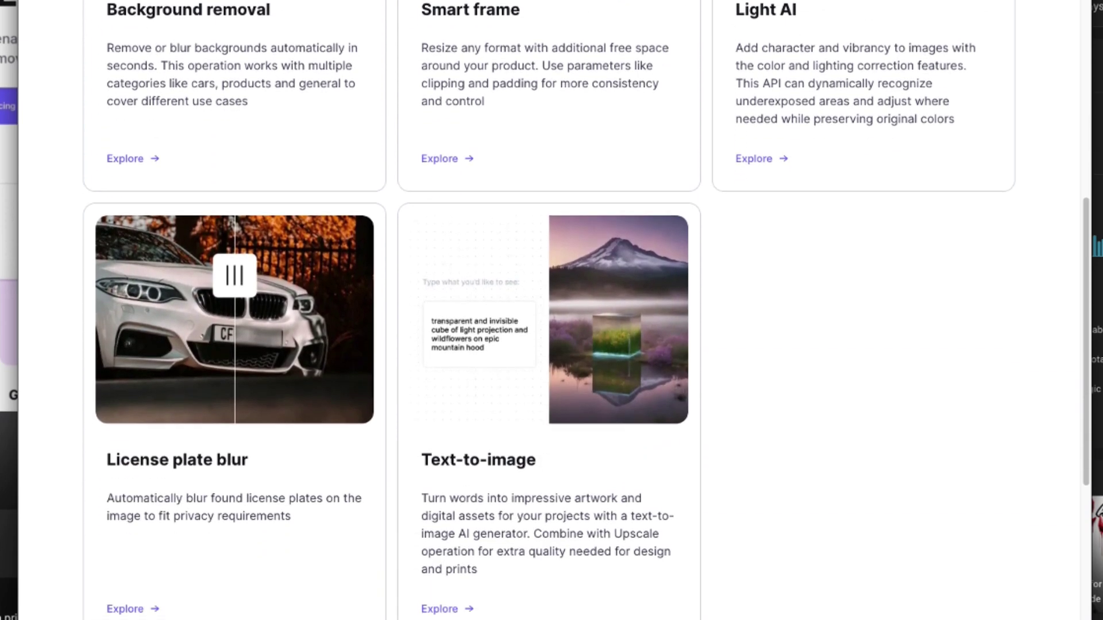
{"action": "left_click", "coordinate": [447, 610]}
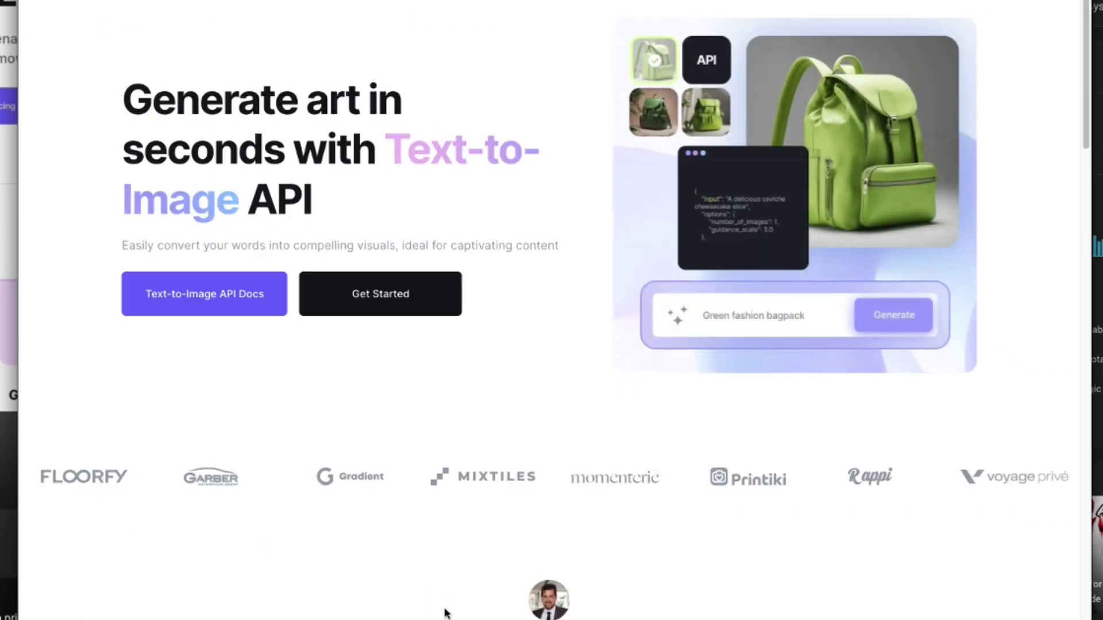
{"action": "scroll", "coordinate": [446, 614], "scroll_direction": "down", "scroll_amount": 12}
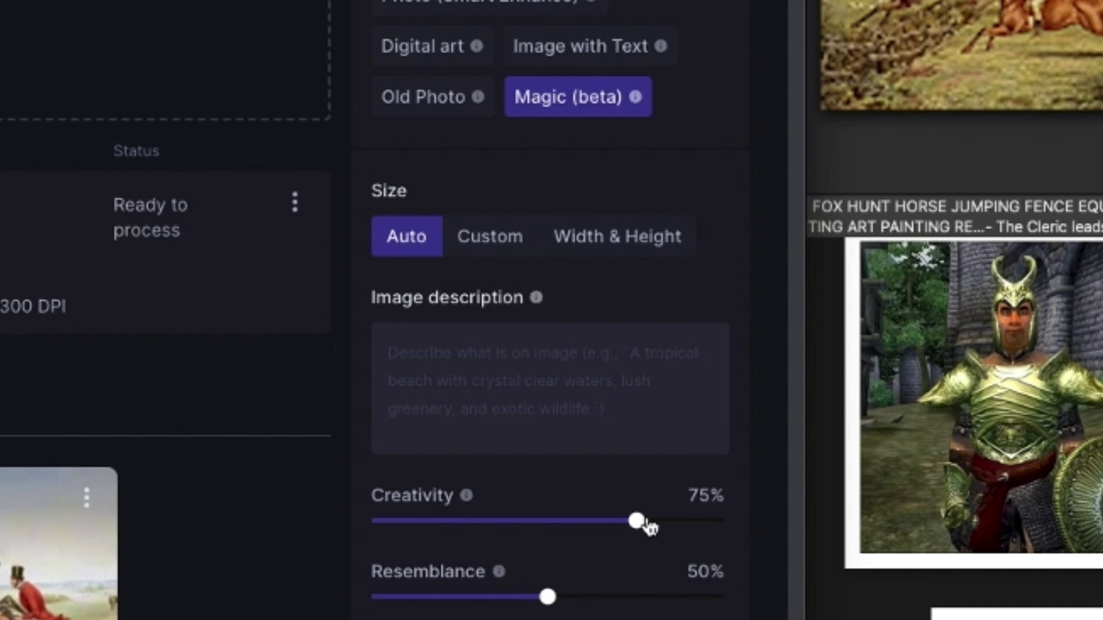
- Raise Creativity to 100%, lower Resemblance to 20%, and begin the image description with 'A'
{"action": "left_click_drag", "start_coordinate": [649, 526], "coordinate": [786, 533]}
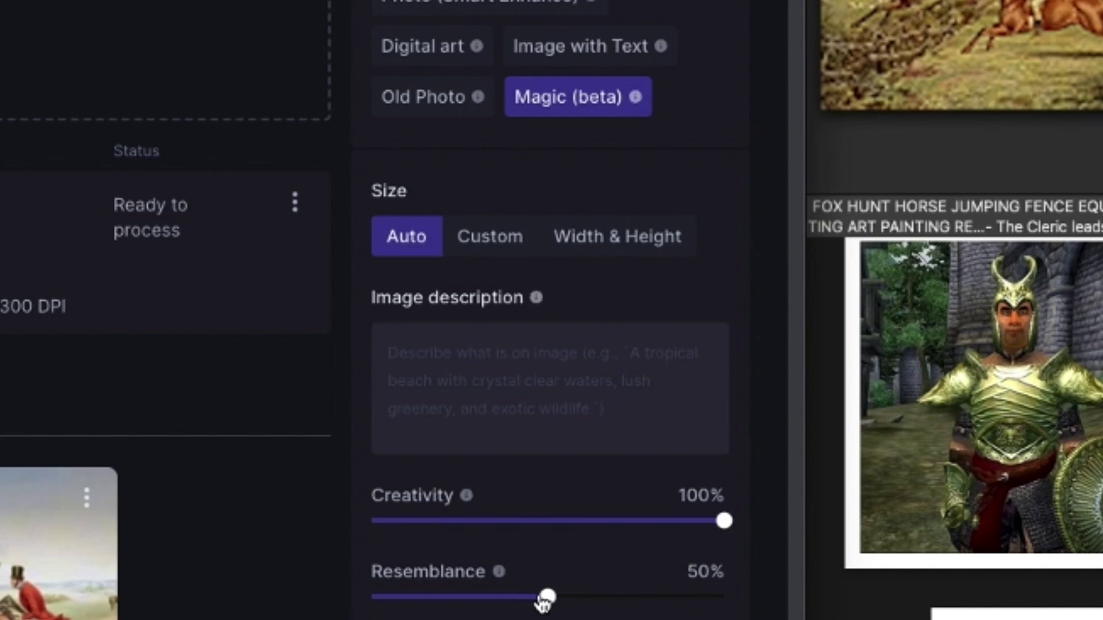
{"action": "left_click_drag", "start_coordinate": [545, 601], "coordinate": [444, 602]}
{"action": "left_click", "coordinate": [393, 349]}
{"action": "type", "text": "A"}
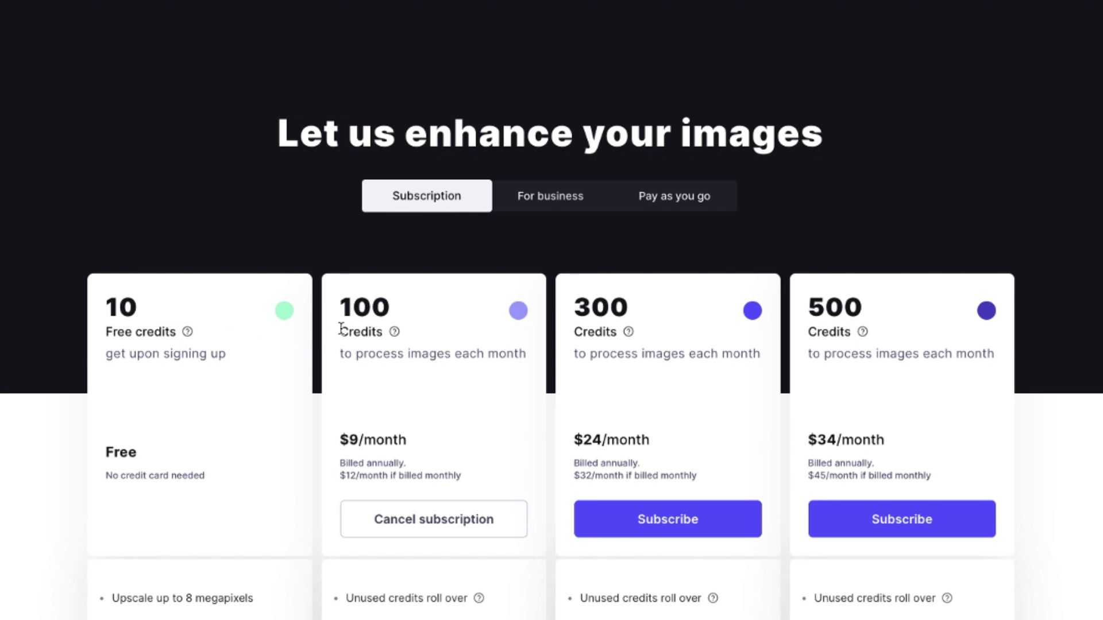
{"action": "left_click_drag", "start_coordinate": [341, 327], "coordinate": [367, 326]}
{"action": "scroll", "coordinate": [386, 338], "scroll_direction": "down", "scroll_amount": 1}
{"action": "left_click", "coordinate": [430, 333]}
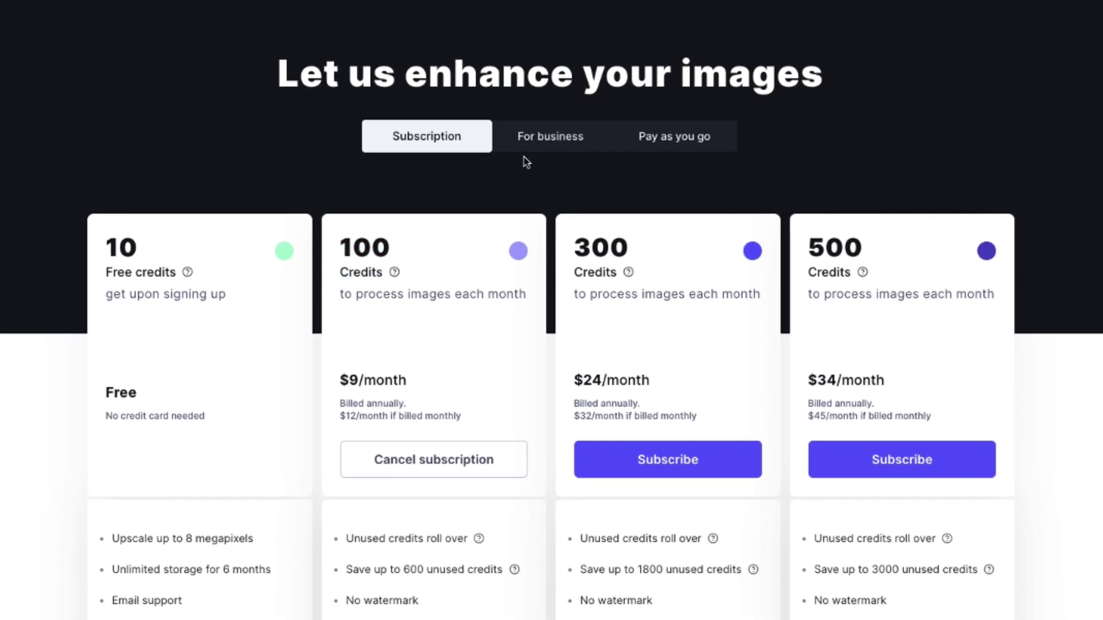
{"action": "left_click", "coordinate": [529, 142]}
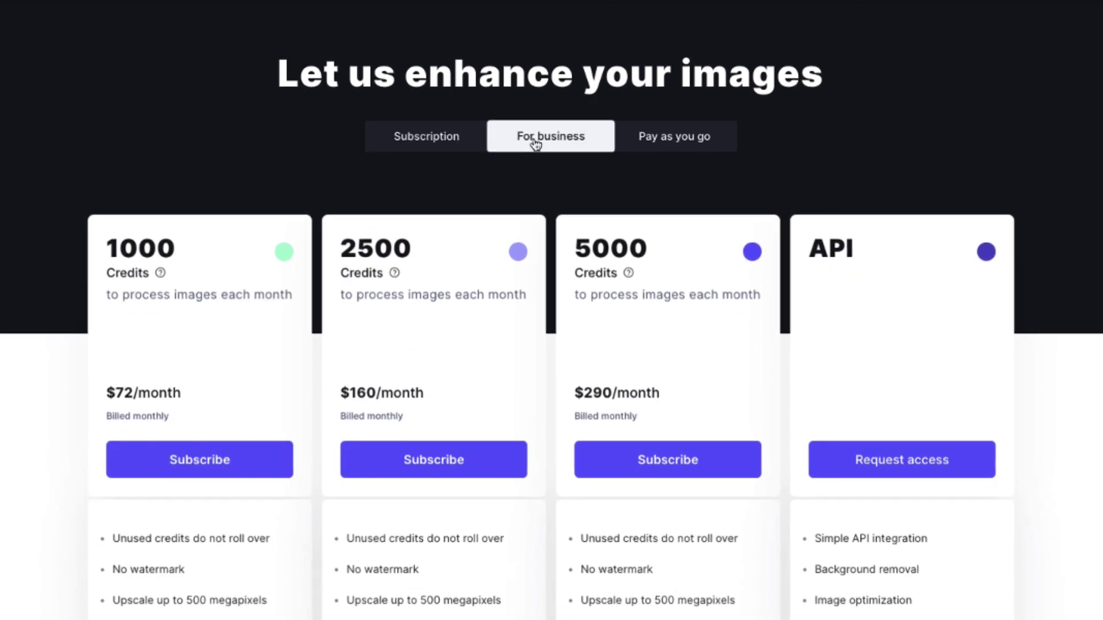
{"action": "left_click", "coordinate": [414, 143]}
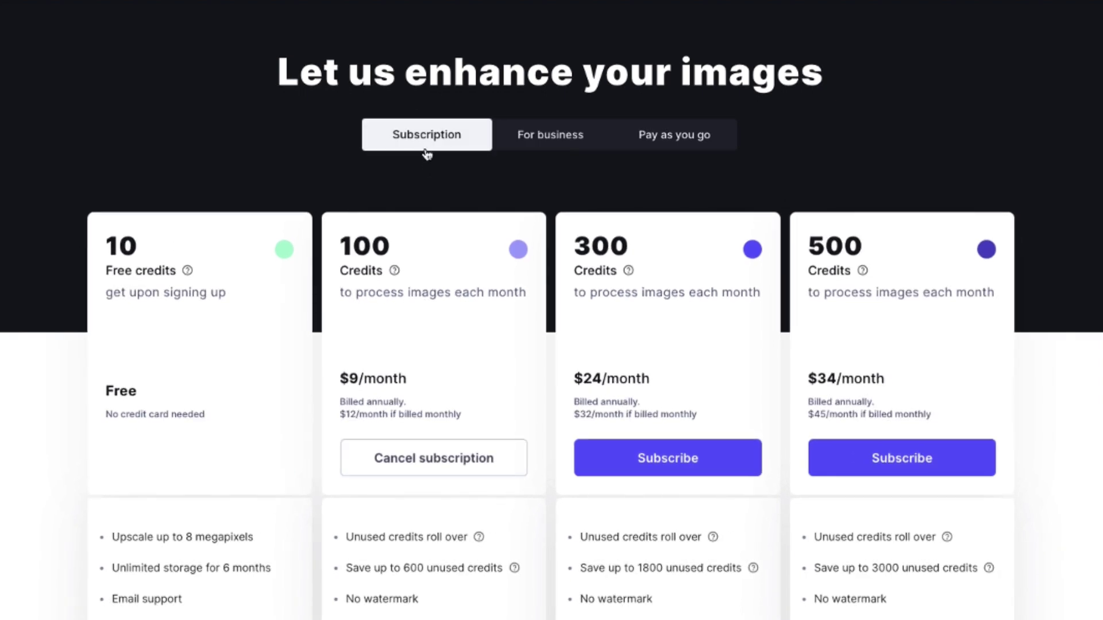
{"action": "left_click_drag", "start_coordinate": [482, 401], "coordinate": [349, 246]}
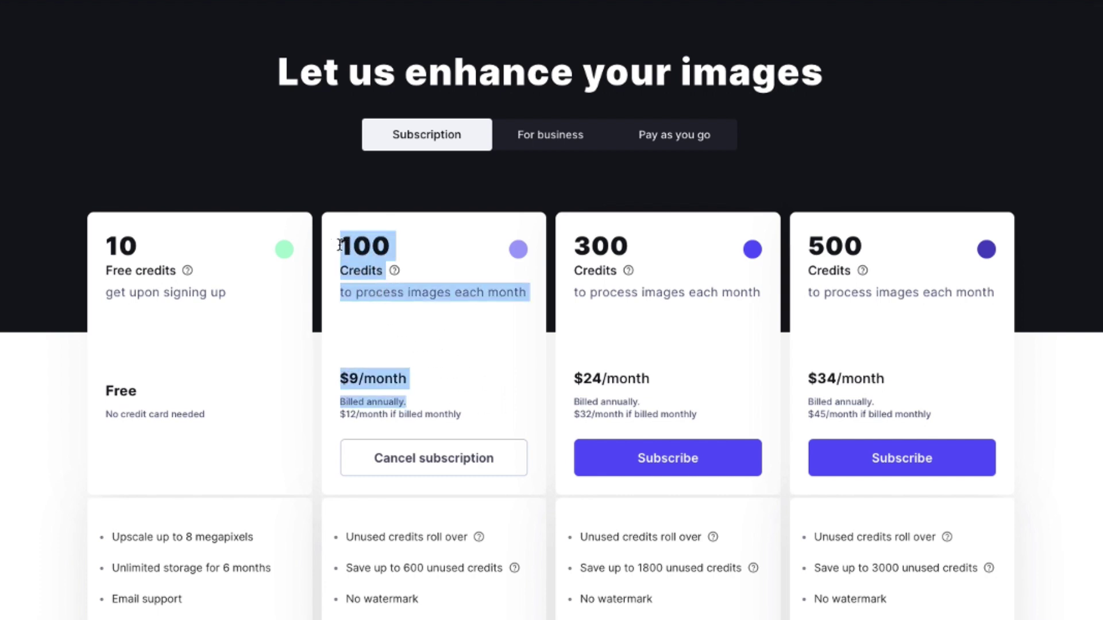
{"action": "scroll", "coordinate": [344, 259], "scroll_direction": "down", "scroll_amount": 1}
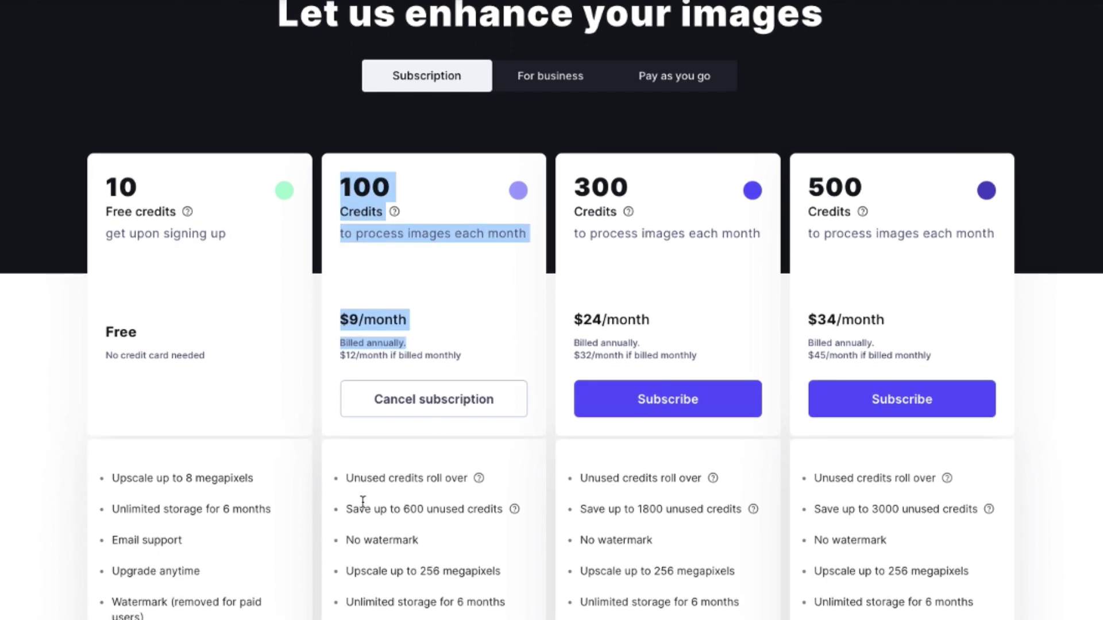
{"action": "left_click_drag", "start_coordinate": [347, 509], "coordinate": [430, 509]}
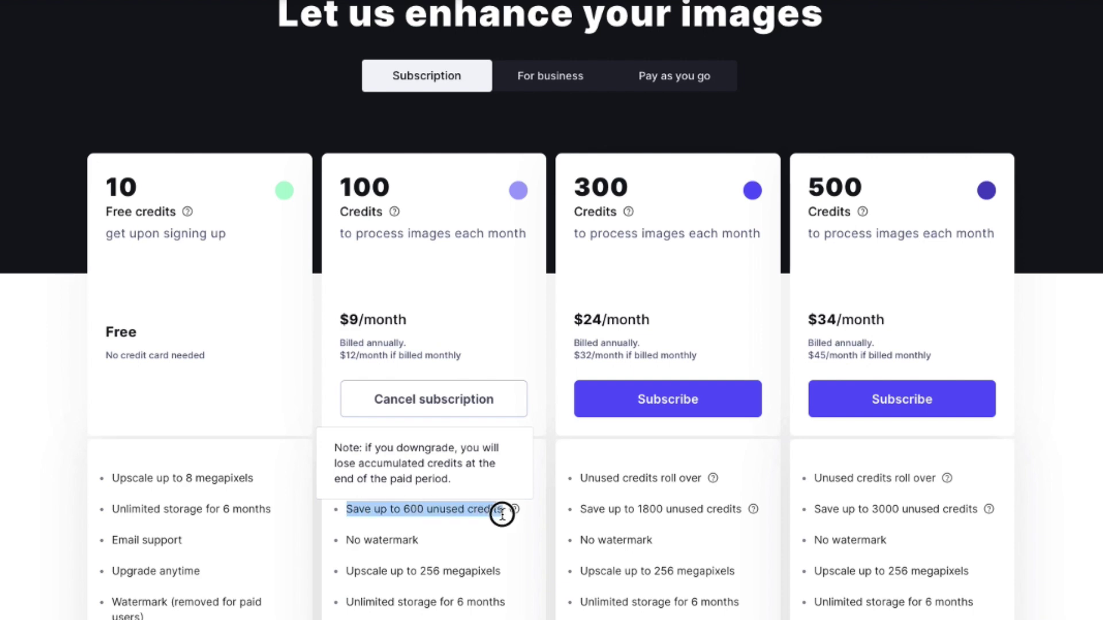
{"action": "scroll", "coordinate": [463, 529], "scroll_direction": "down", "scroll_amount": 1}
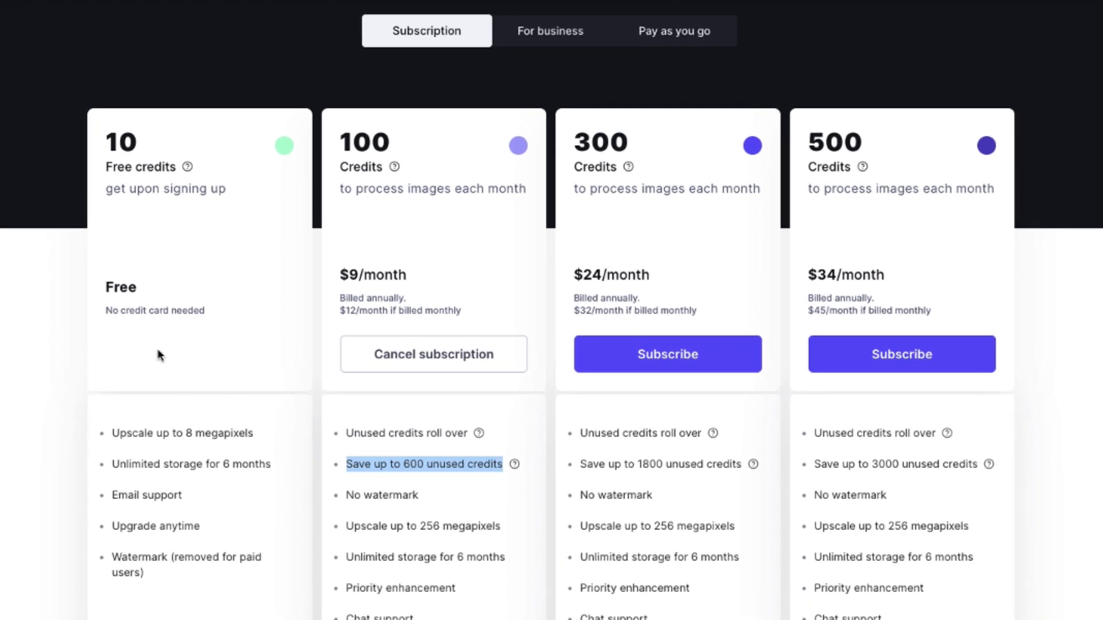
{"action": "left_click_drag", "start_coordinate": [217, 309], "coordinate": [102, 136]}
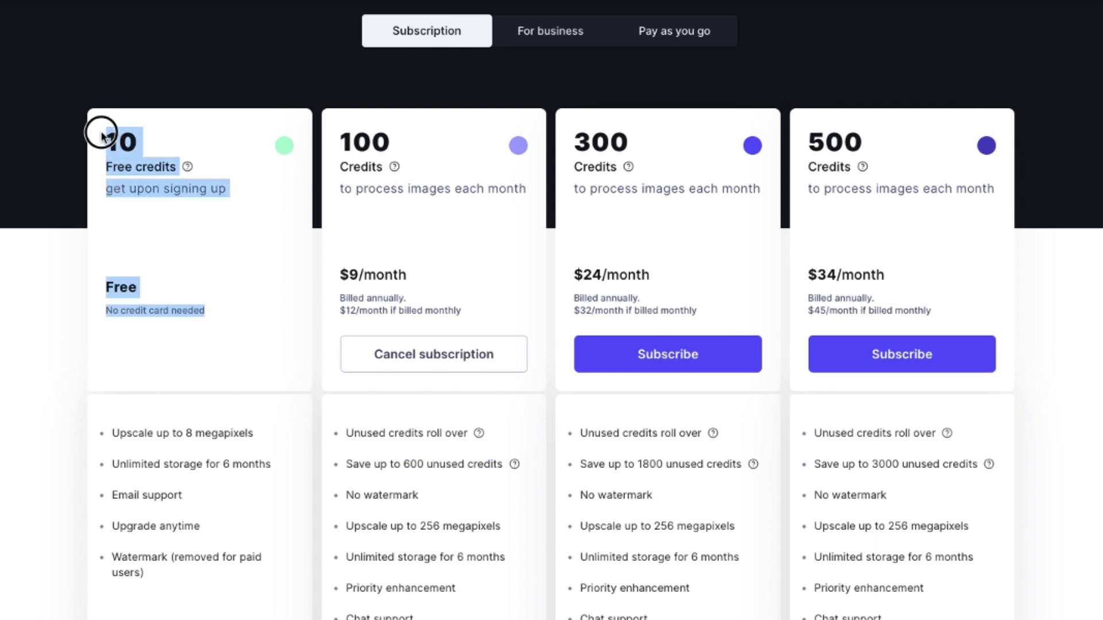
{"action": "left_click", "coordinate": [346, 413]}
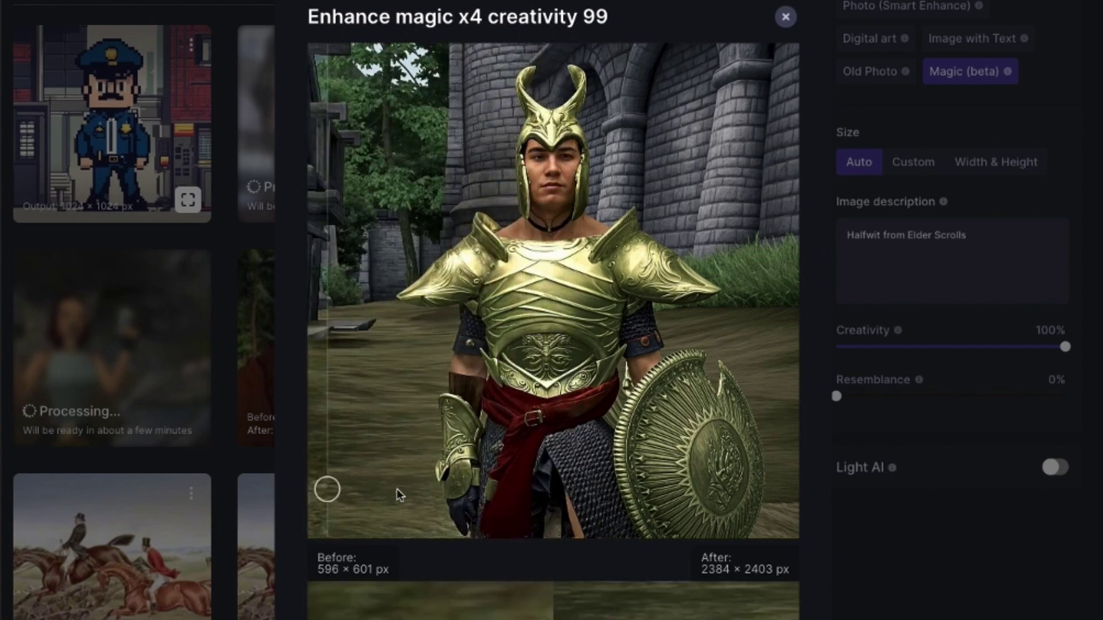
- Move the before/after divider to reveal more of the original knight image
{"action": "left_click_drag", "start_coordinate": [472, 496], "coordinate": [607, 563]}
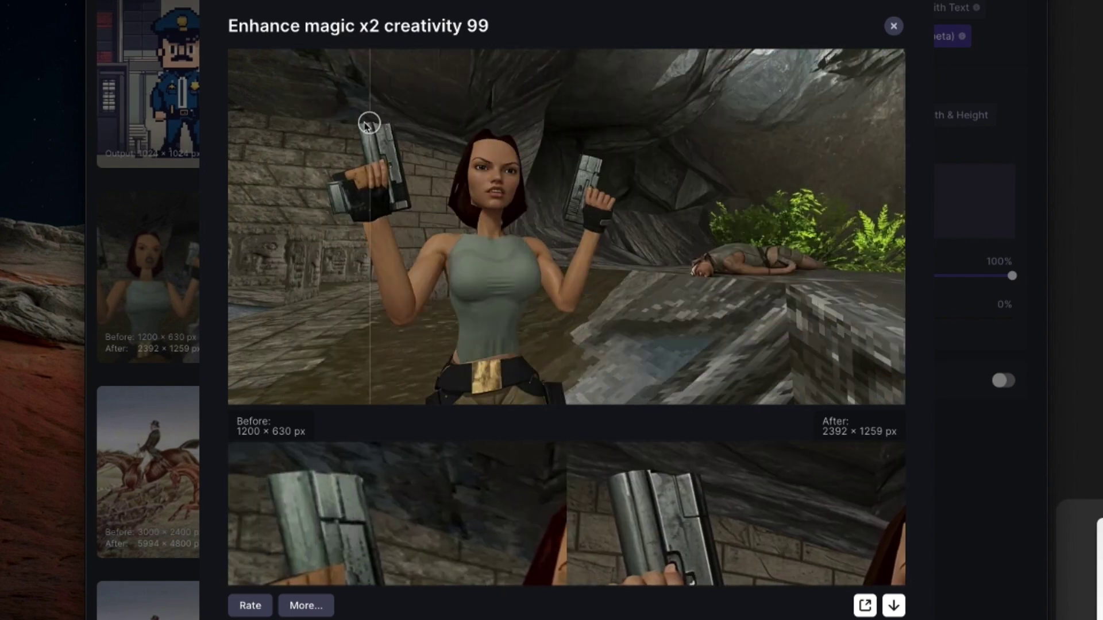
- Close the Tomb Raider comparison and open the castle image's before-and-after view
{"action": "left_click", "coordinate": [894, 26]}
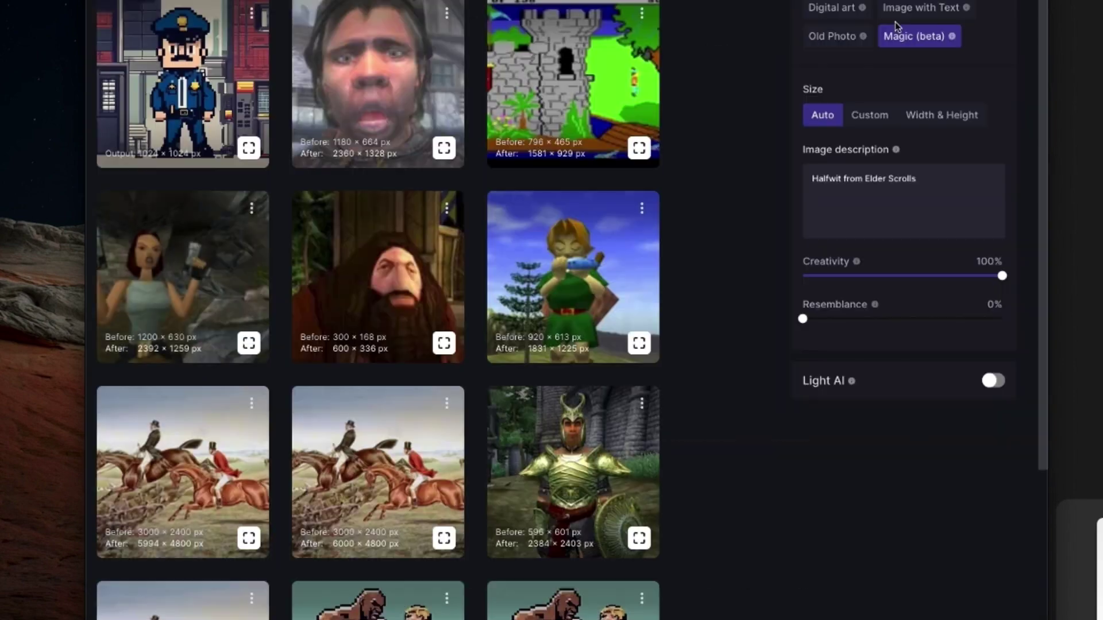
{"action": "left_click", "coordinate": [632, 89]}
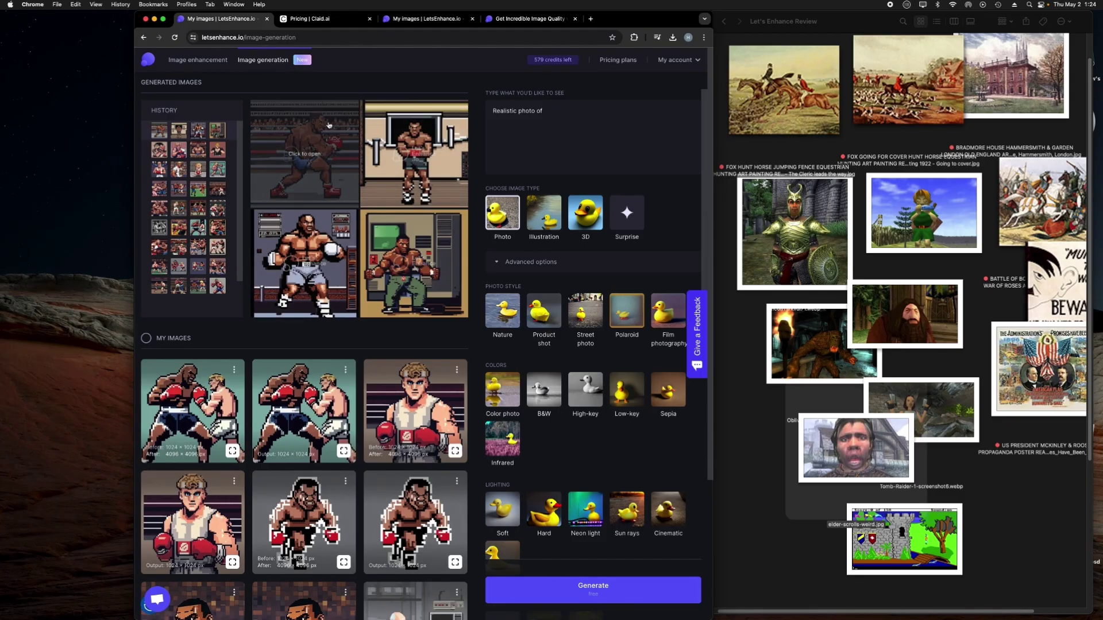
- Reload the 8-bit Jake Paul generation from History and toggle Upscale x4 on its first image
{"action": "scroll", "coordinate": [355, 229], "scroll_direction": "down", "scroll_amount": 4}
{"action": "scroll", "coordinate": [355, 230], "scroll_direction": "up", "scroll_amount": 4}
{"action": "scroll", "coordinate": [191, 185], "scroll_direction": "up", "scroll_amount": 2}
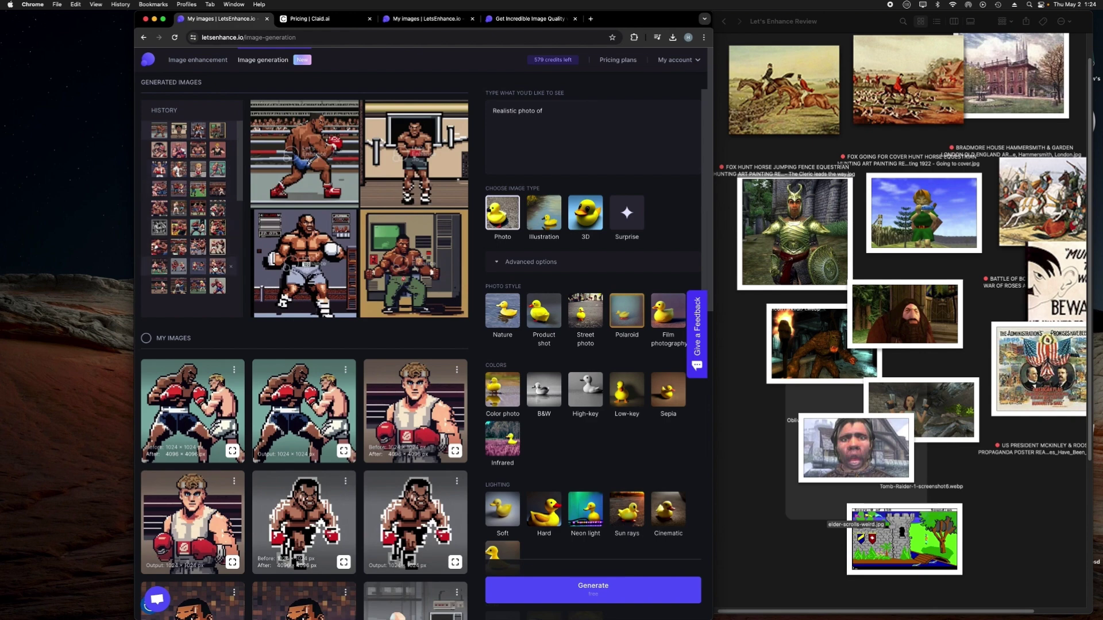
{"action": "left_click", "coordinate": [192, 178]}
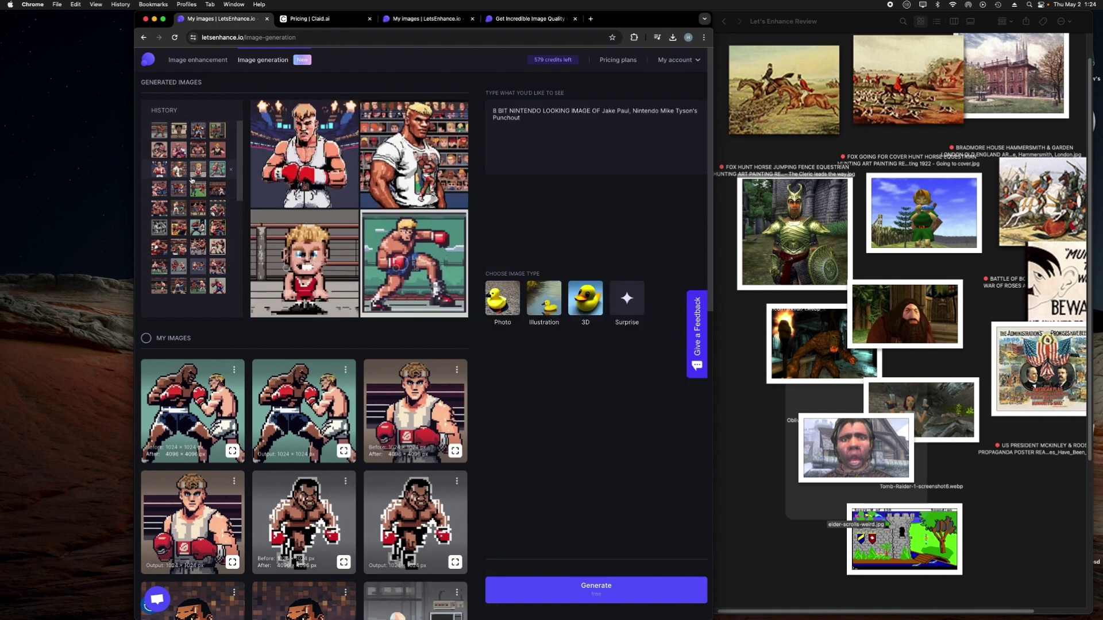
{"action": "left_click", "coordinate": [325, 172]}
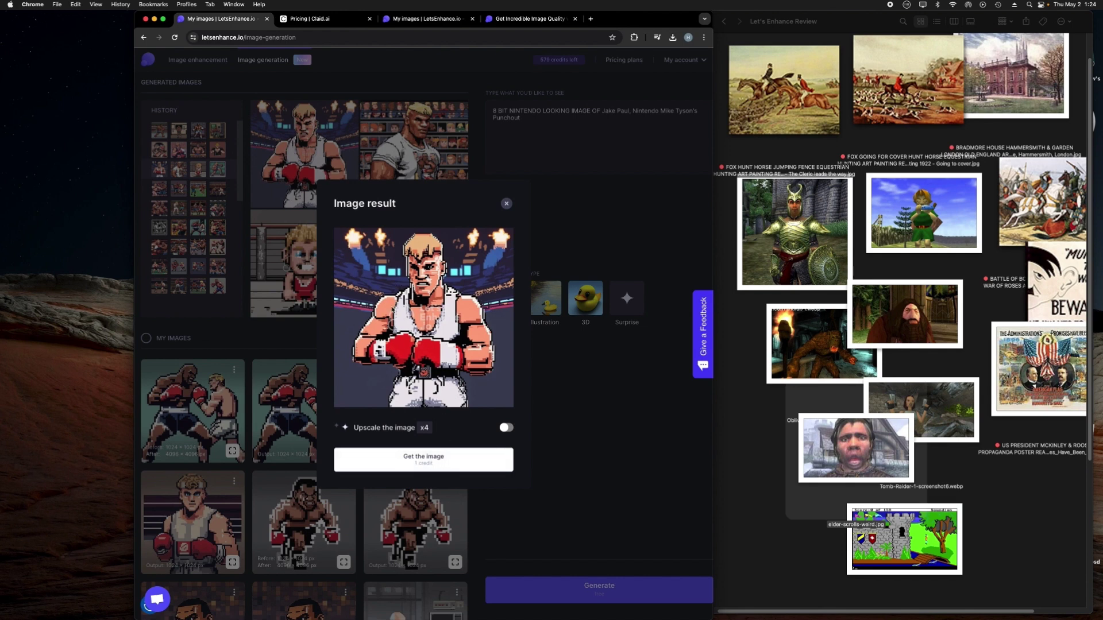
{"action": "left_click", "coordinate": [507, 428]}
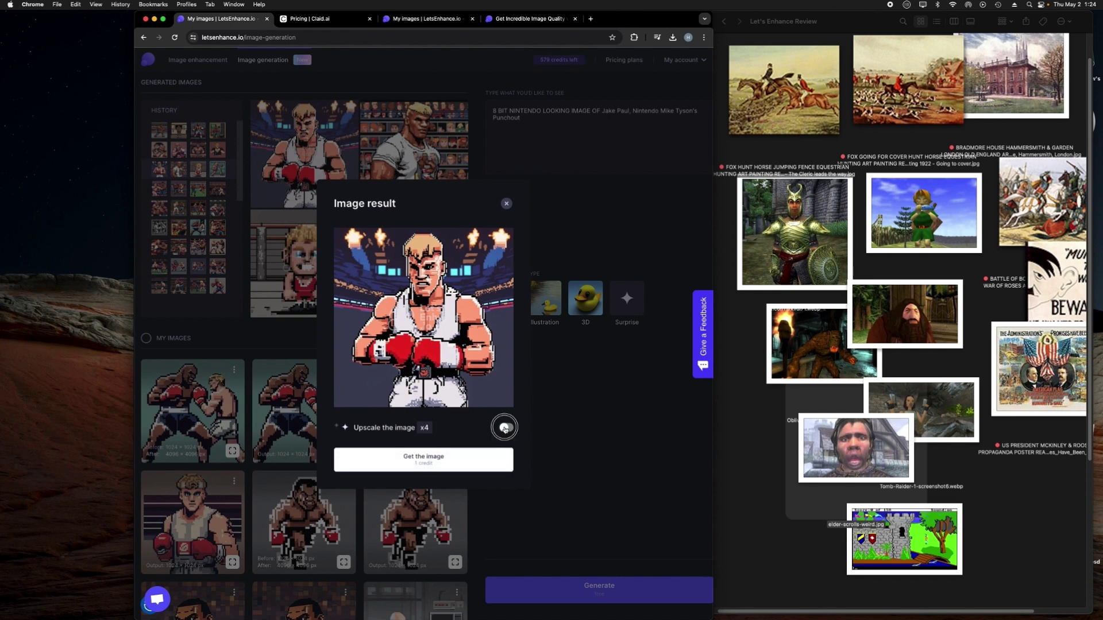
{"action": "left_click", "coordinate": [505, 205]}
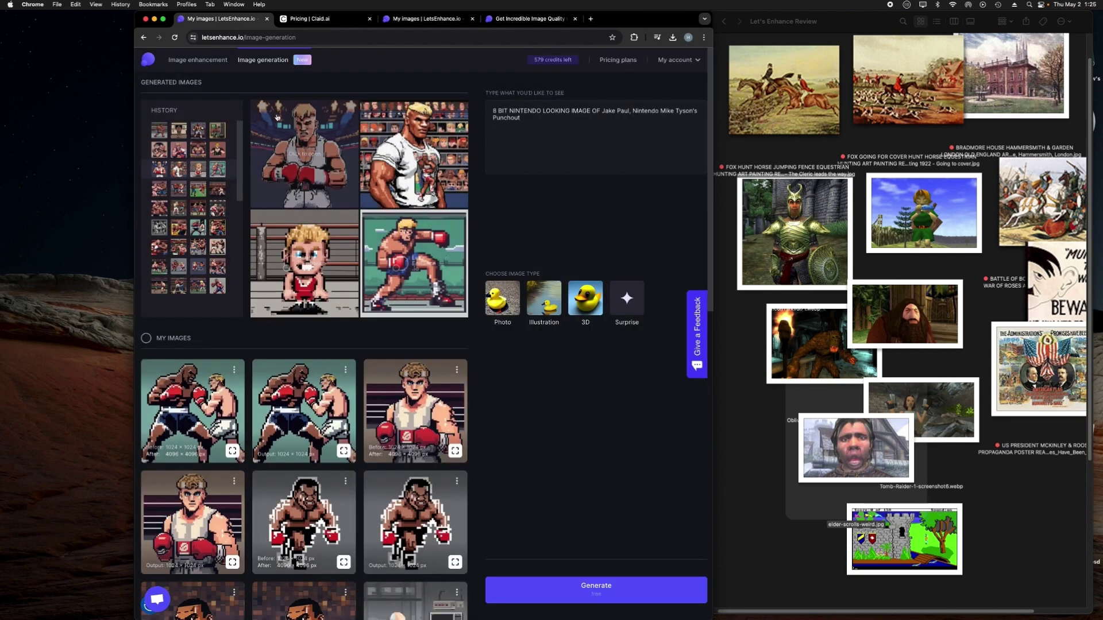
- Change the prompt subject to 'A POLICE OFFICER' and generate four 8-bit images
{"action": "left_click", "coordinate": [553, 127]}
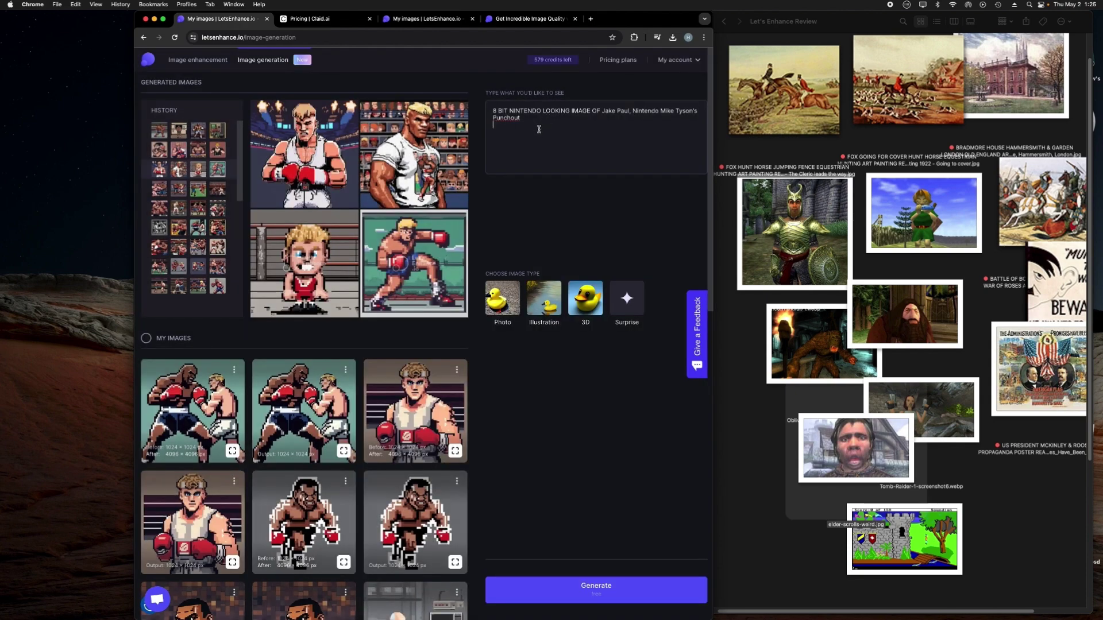
{"action": "left_click_drag", "start_coordinate": [603, 112], "coordinate": [612, 144]}
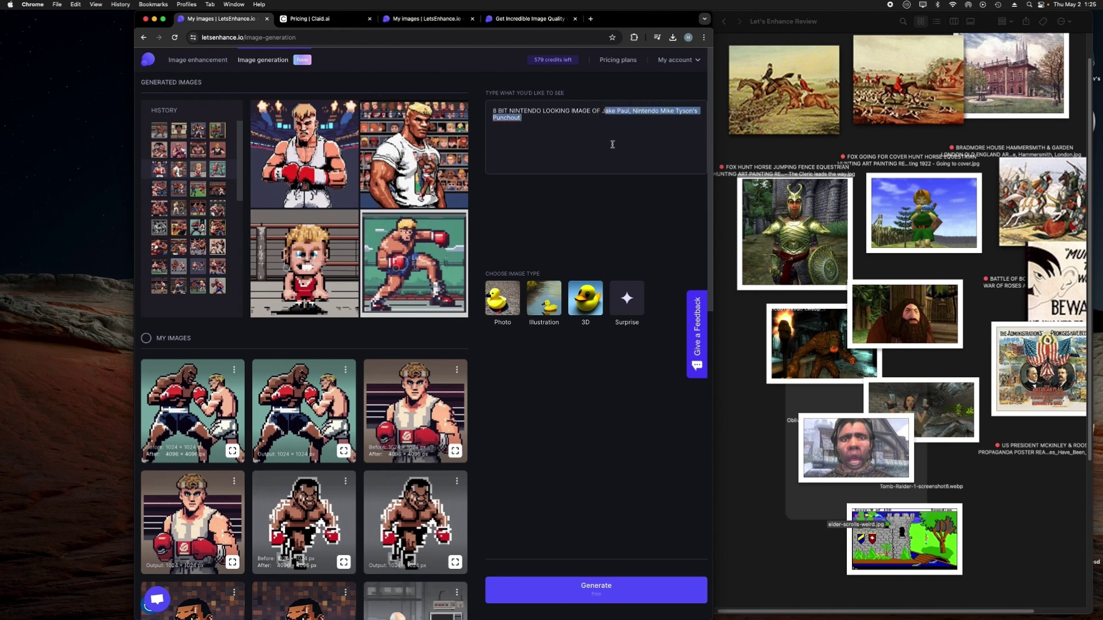
{"action": "key", "text": "BackSpace"}
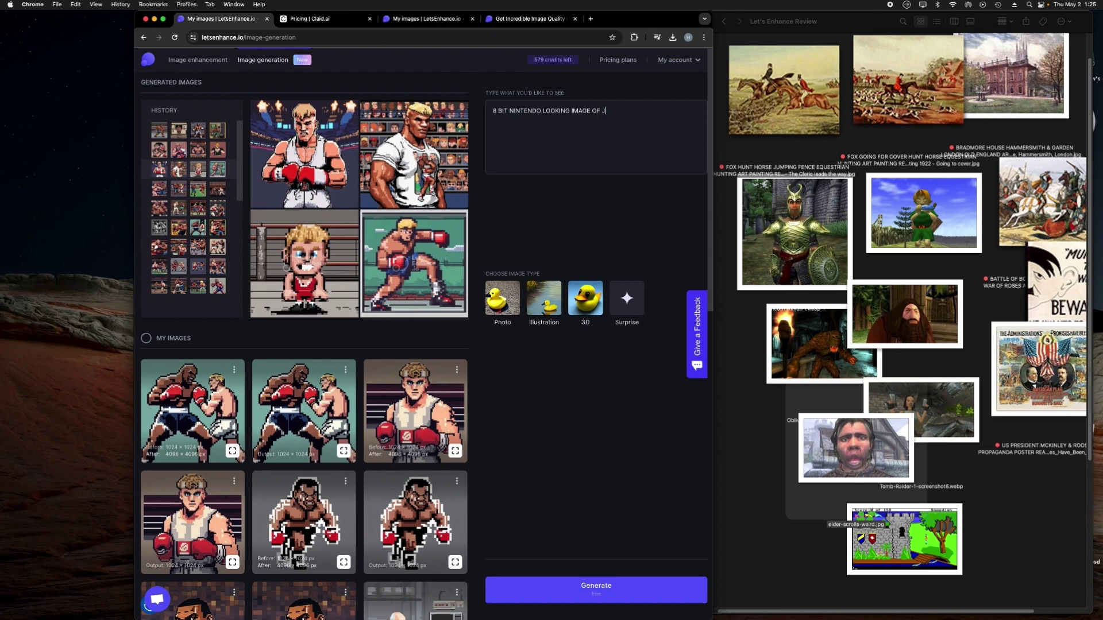
{"action": "key", "text": "XF86AudioRaiseVolume"}
{"action": "left_click", "coordinate": [642, 594]}
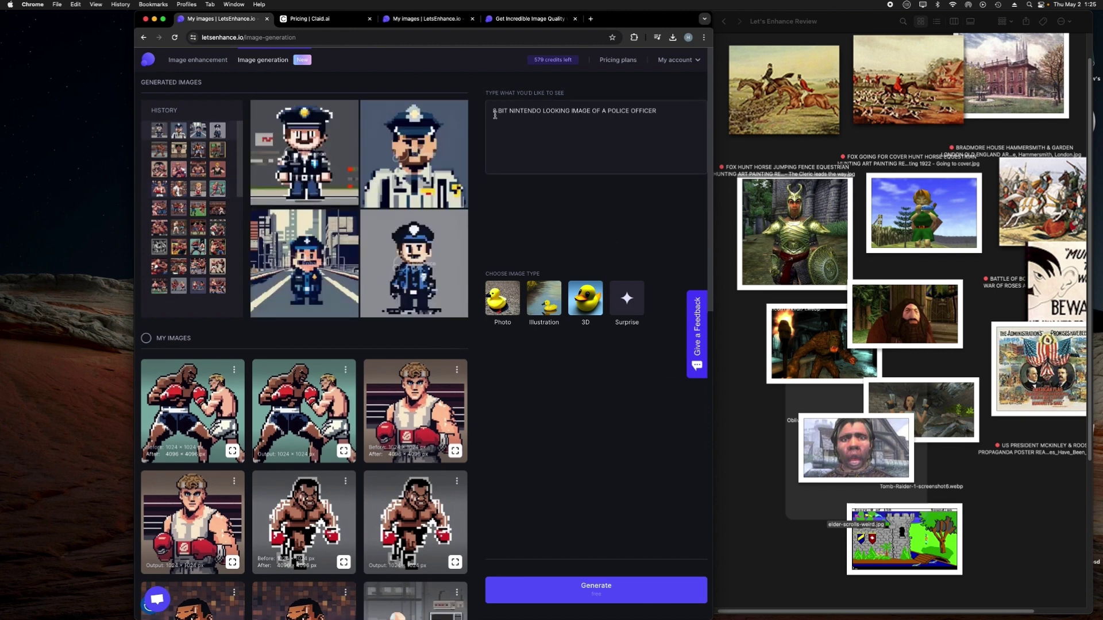
- Preview the first police officer result, then generate another batch from the same prompt
{"action": "left_click_drag", "start_coordinate": [495, 114], "coordinate": [680, 110]}
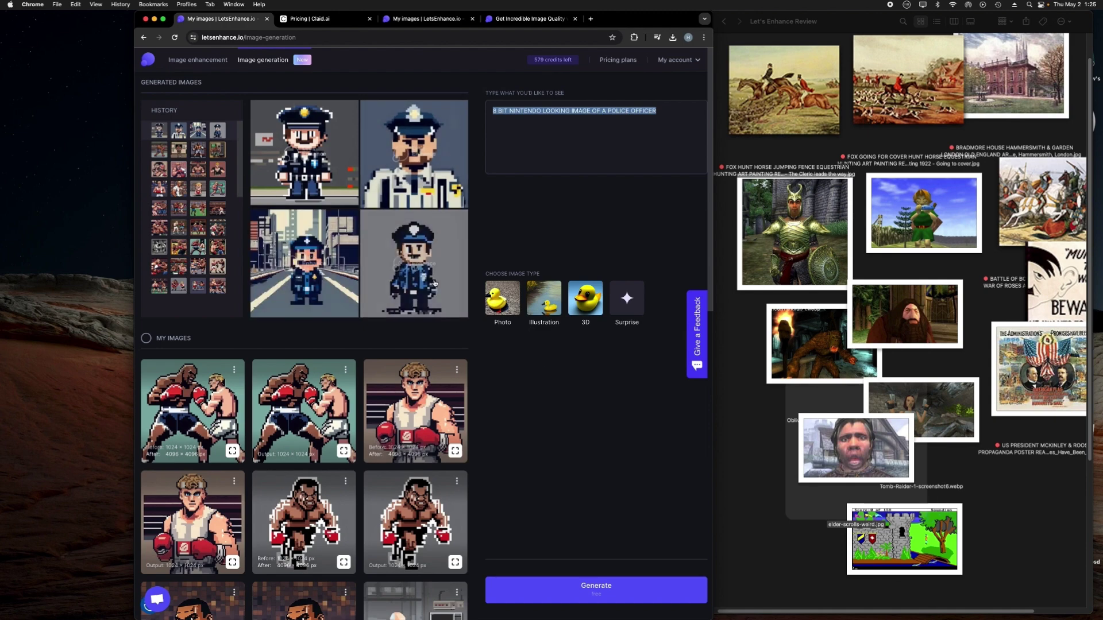
{"action": "left_click", "coordinate": [320, 181]}
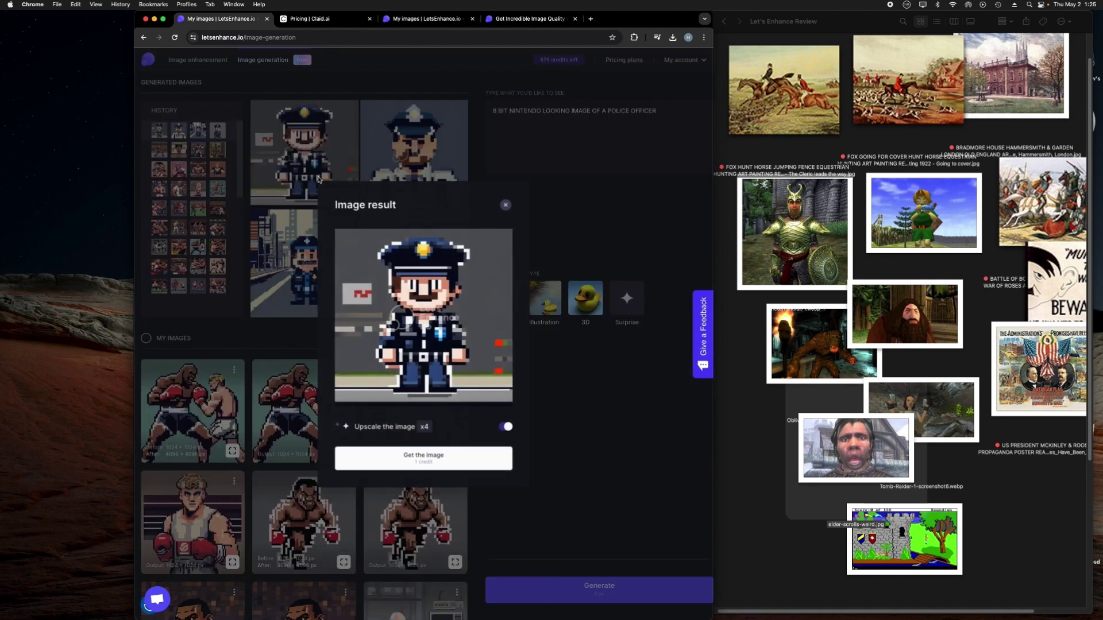
{"action": "left_click", "coordinate": [506, 204]}
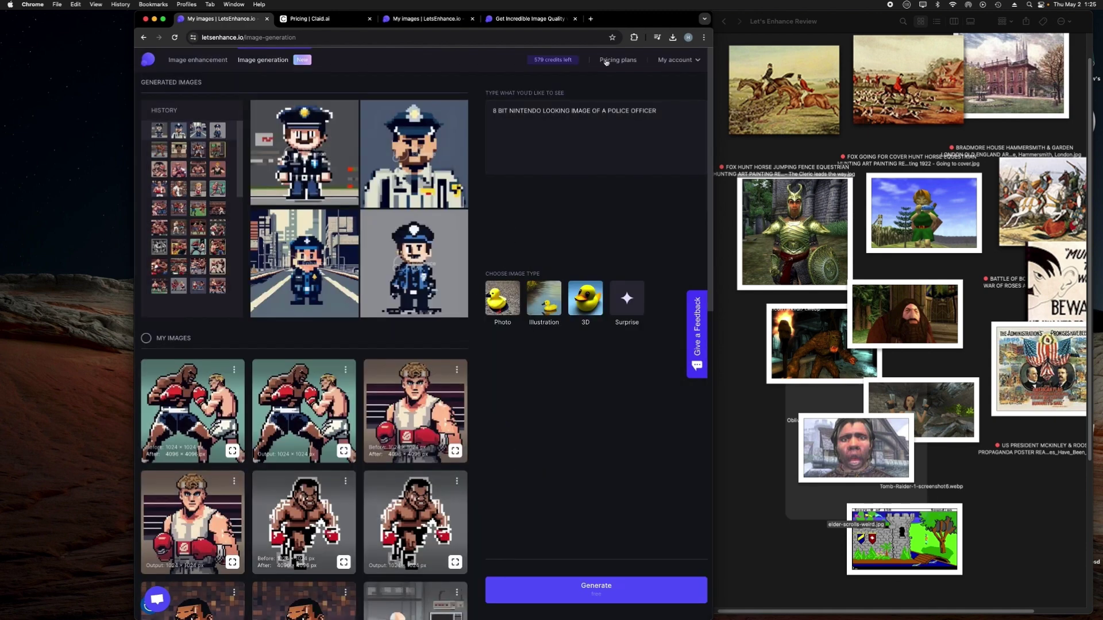
{"action": "left_click", "coordinate": [616, 582]}
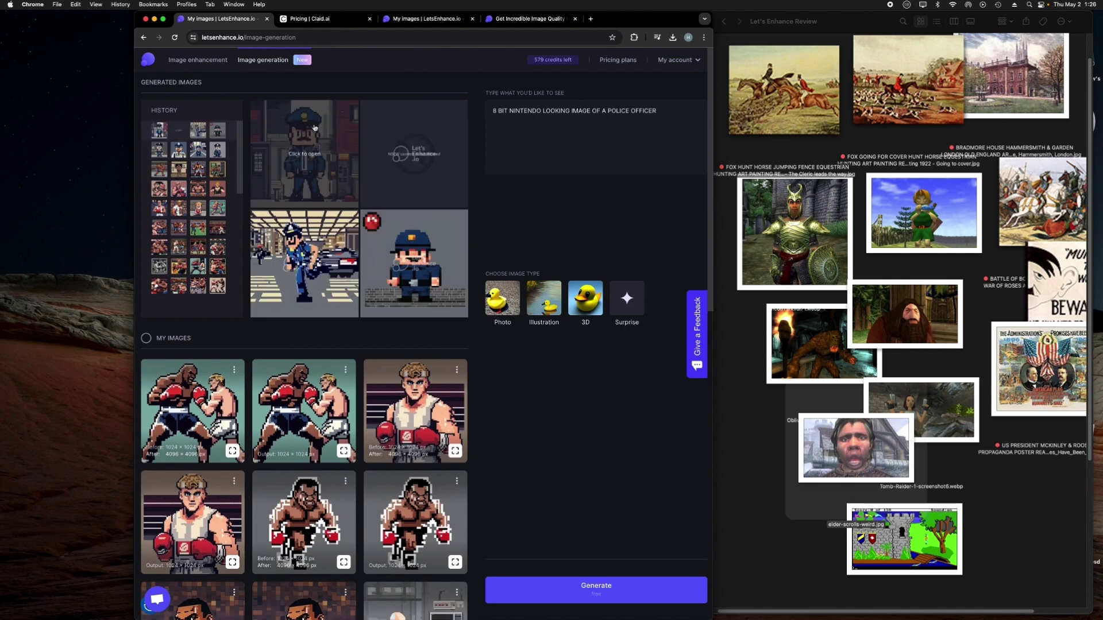
- Open the blocked second police image and dismiss it
{"action": "left_click", "coordinate": [427, 173]}
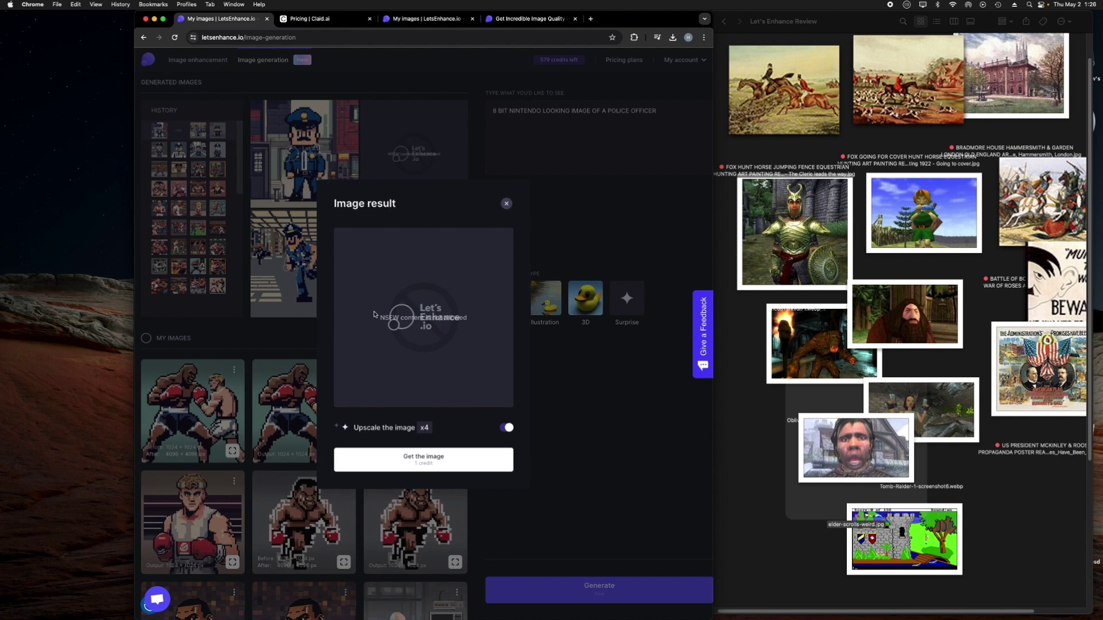
{"action": "left_click", "coordinate": [512, 204]}
{"action": "left_click", "coordinate": [507, 206]}
- Get the first police officer image for one credit with 4x upscale turned off
{"action": "left_click", "coordinate": [329, 173]}
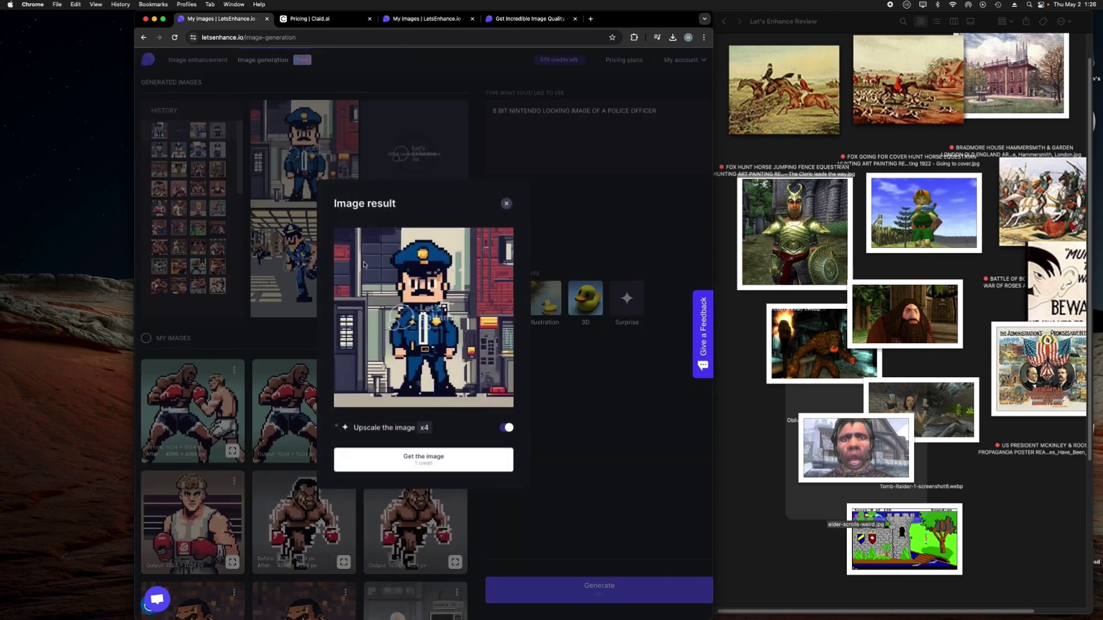
{"action": "left_click", "coordinate": [504, 428]}
{"action": "left_click", "coordinate": [419, 461]}
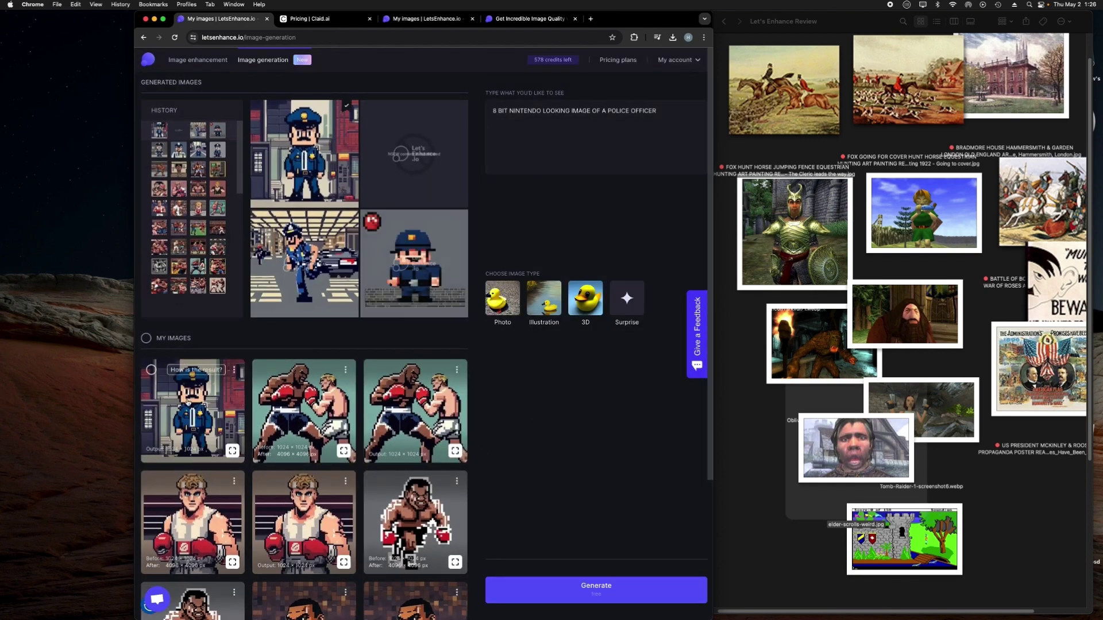
{"action": "left_click", "coordinate": [233, 370]}
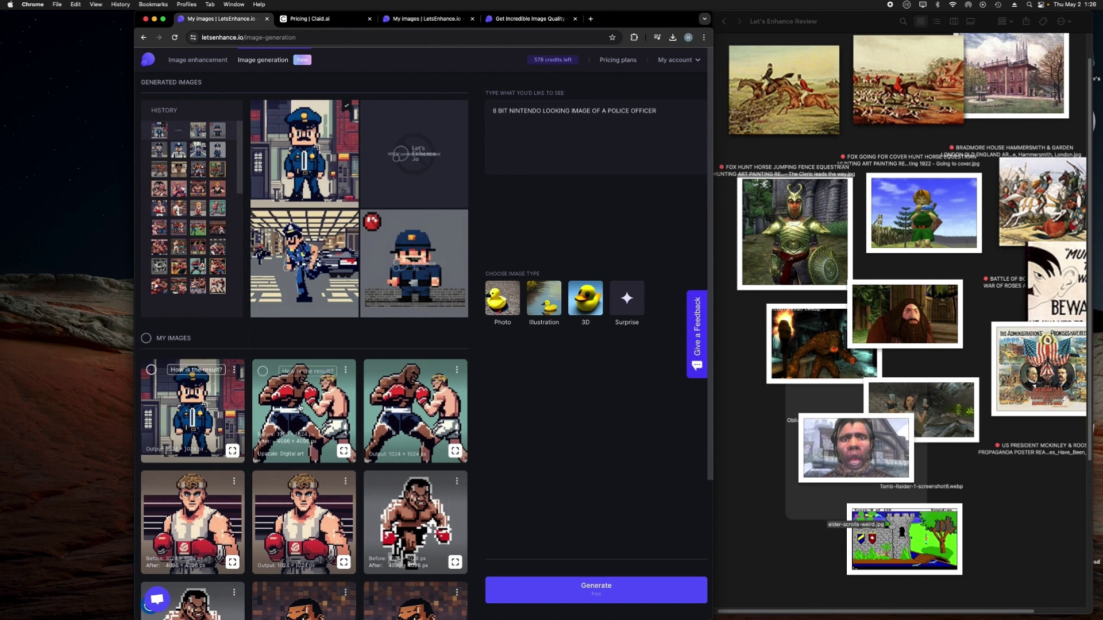
- Delete the '8 BIT NINTENDO LOOKING IMAGE OF' wording from the prompt
{"action": "left_click", "coordinate": [598, 128]}
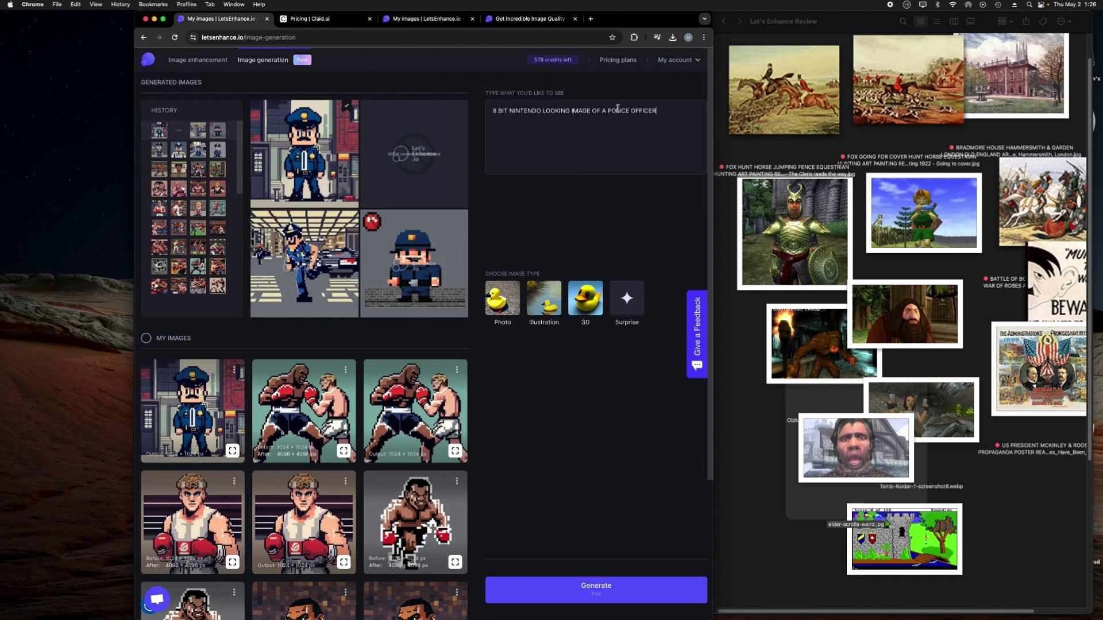
{"action": "mouse_move", "coordinate": [602, 111]}
{"action": "left_mouse_down"}
{"action": "mouse_move", "coordinate": [539, 93]}
{"action": "mouse_move", "coordinate": [600, 104]}
{"action": "left_mouse_up"}
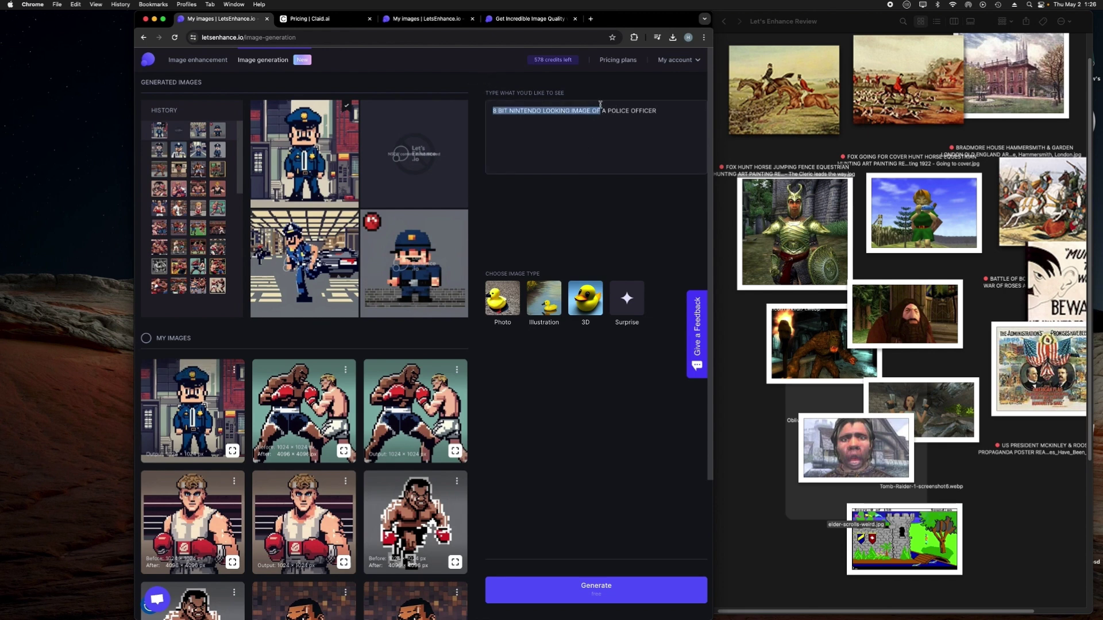
{"action": "key", "text": "BackSpace"}
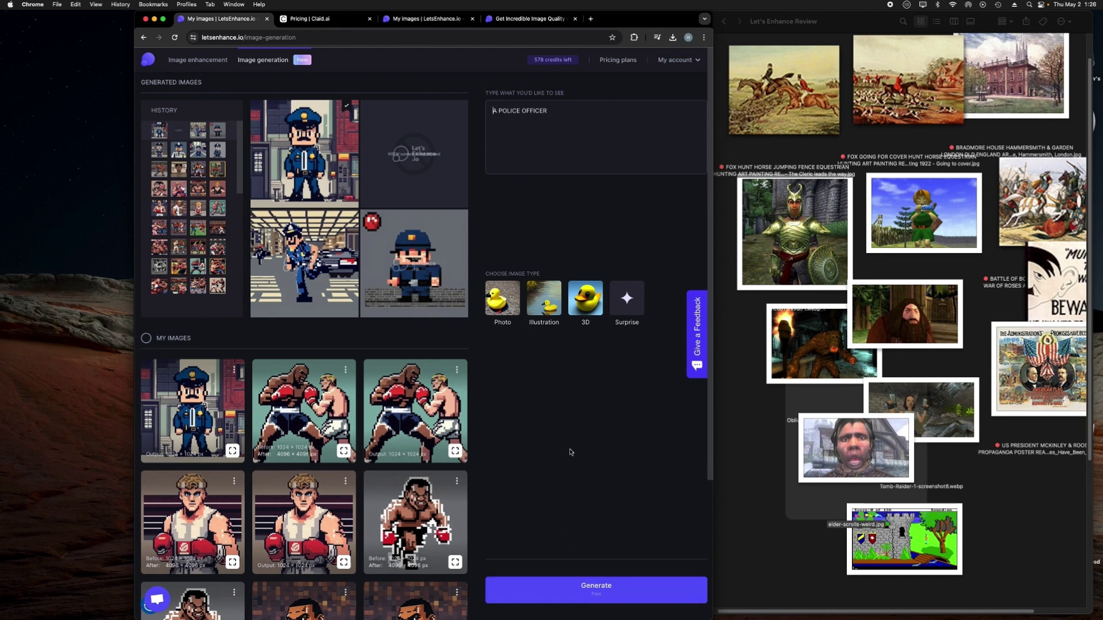
- Make it a realistic Photo with the Street photo style and B&W colours
{"action": "left_click", "coordinate": [496, 305]}
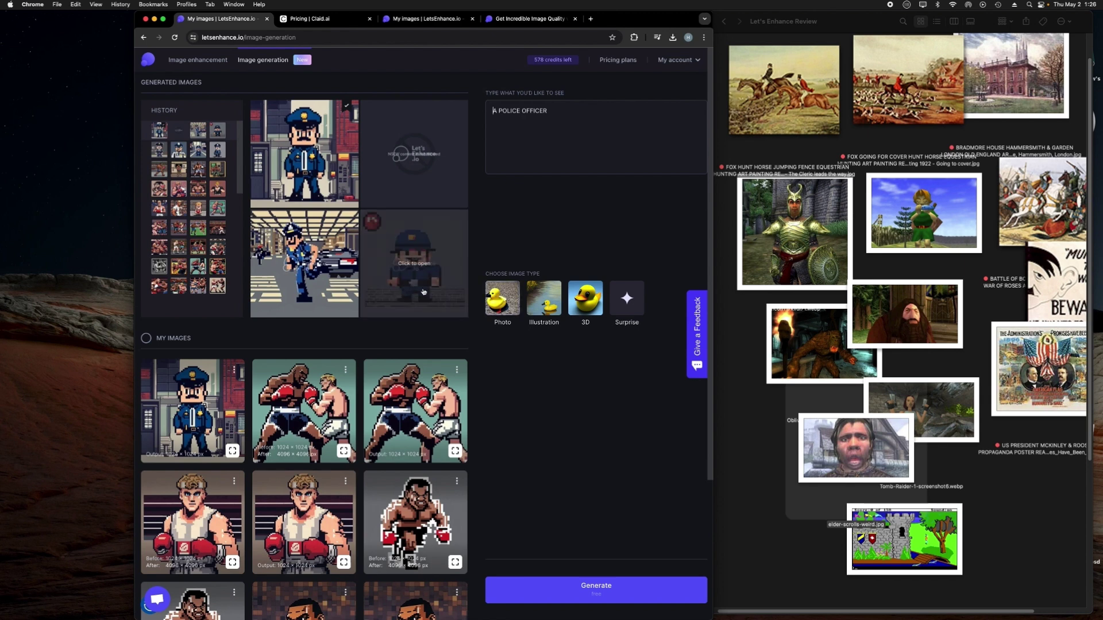
{"action": "left_click", "coordinate": [506, 303]}
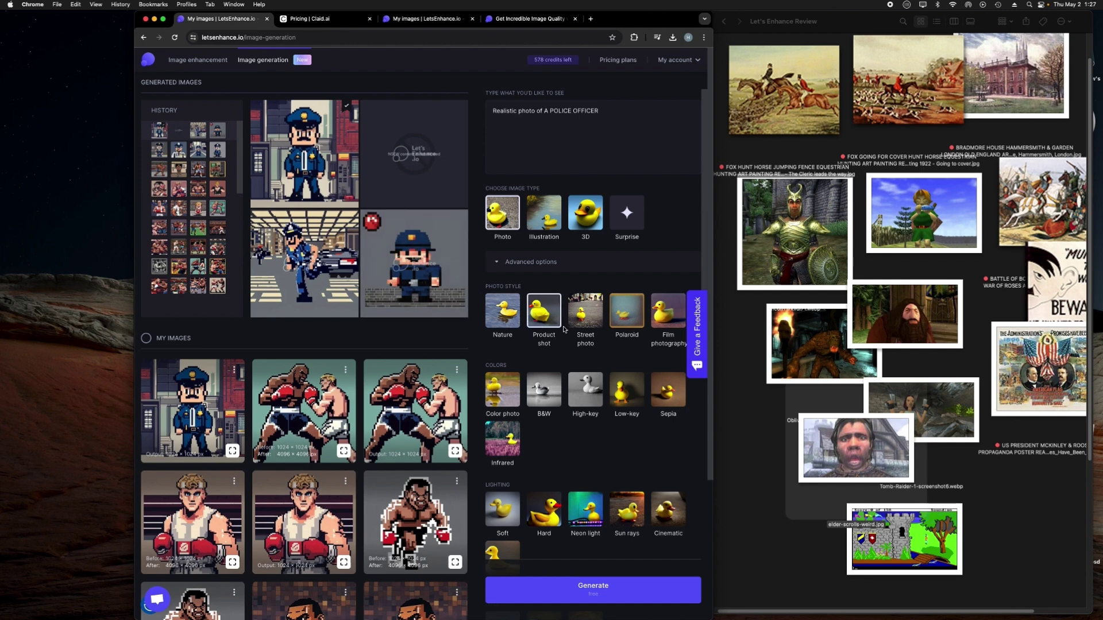
{"action": "left_click", "coordinate": [583, 313]}
{"action": "left_click", "coordinate": [541, 389]}
{"action": "left_click", "coordinate": [587, 392]}
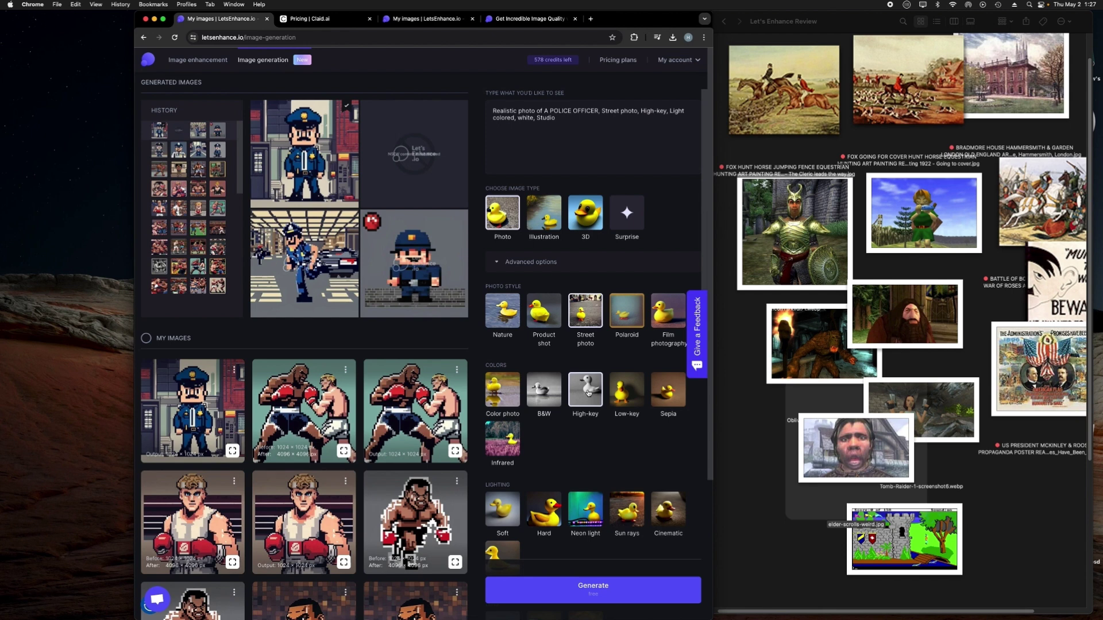
{"action": "left_click", "coordinate": [548, 398]}
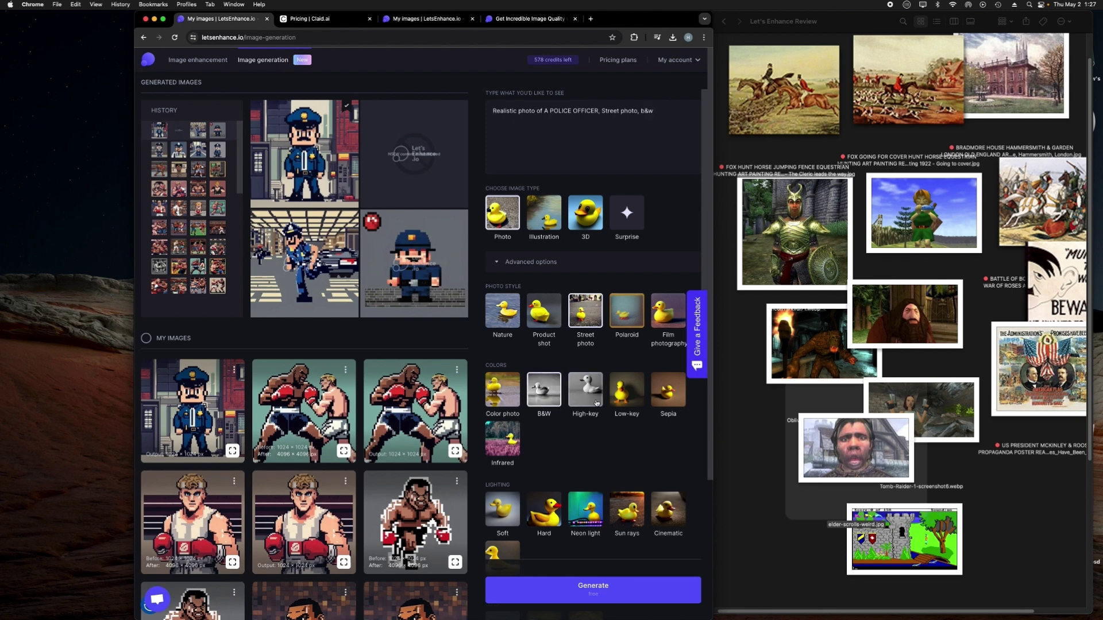
- Give the photo Hard lighting and a Telephoto lens
{"action": "scroll", "coordinate": [600, 405], "scroll_direction": "down", "scroll_amount": 2}
{"action": "scroll", "coordinate": [600, 406], "scroll_direction": "down", "scroll_amount": 2}
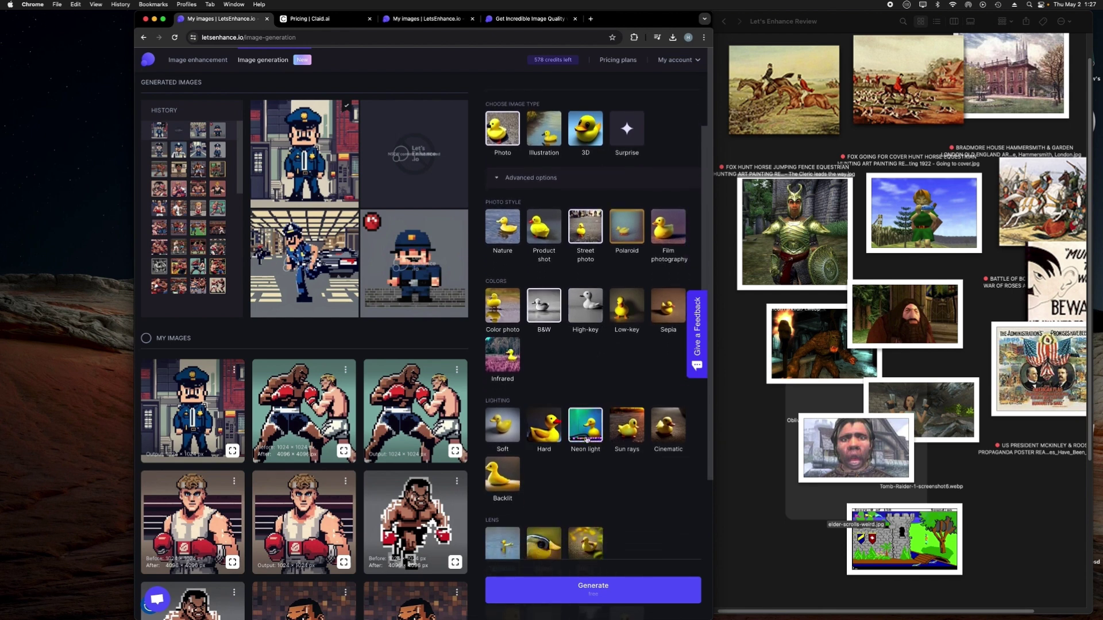
{"action": "left_click", "coordinate": [542, 435]}
{"action": "scroll", "coordinate": [542, 434], "scroll_direction": "down", "scroll_amount": 5}
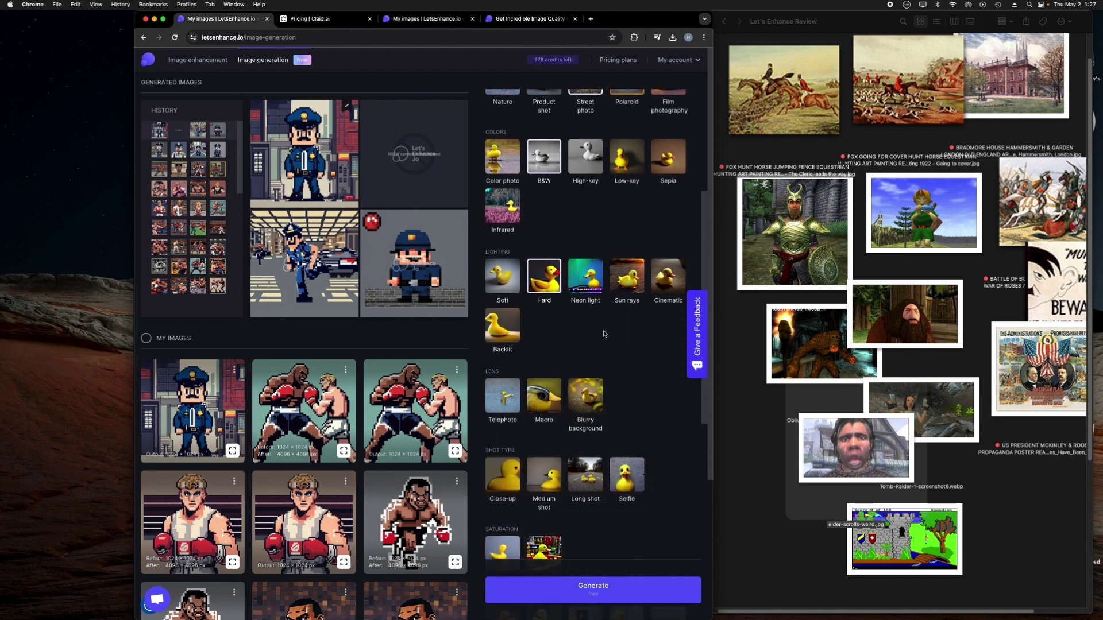
{"action": "scroll", "coordinate": [603, 334], "scroll_direction": "down", "scroll_amount": 1}
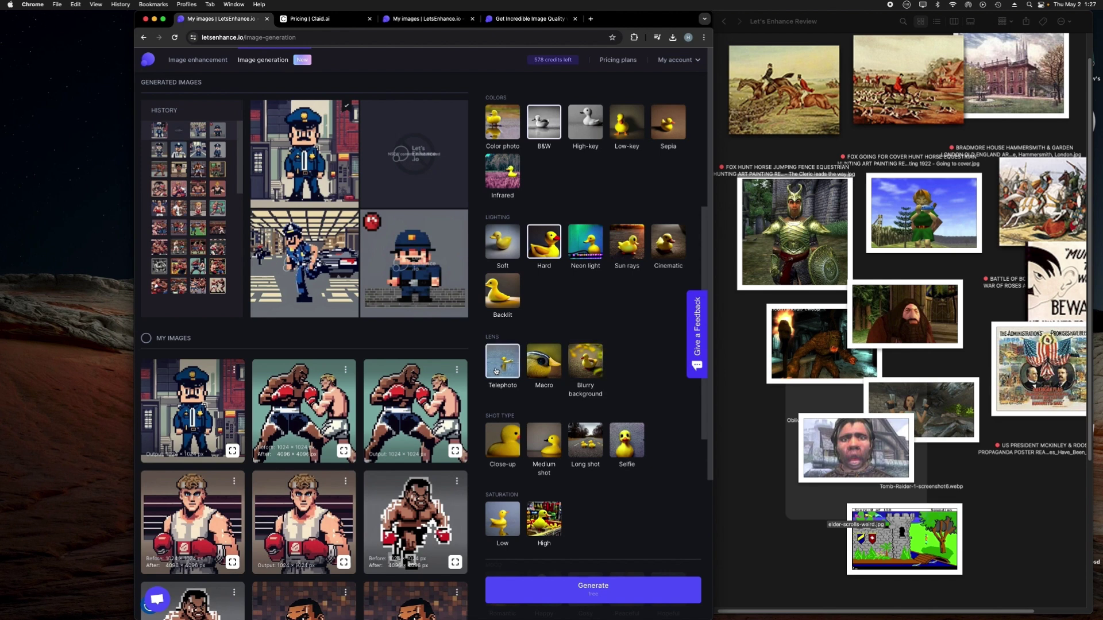
{"action": "left_click", "coordinate": [519, 370]}
{"action": "scroll", "coordinate": [655, 411], "scroll_direction": "down", "scroll_amount": 2}
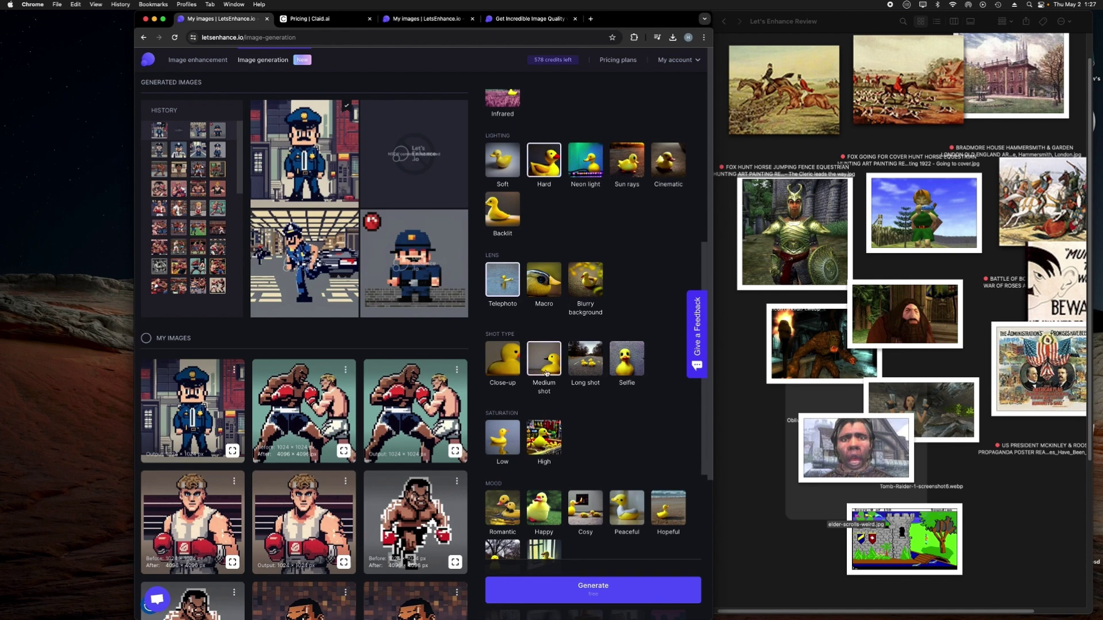
{"action": "left_click", "coordinate": [586, 361]}
- Add High saturation, Cool colour temperature and Ansel Adams style, then generate images
{"action": "scroll", "coordinate": [554, 366], "scroll_direction": "down", "scroll_amount": 1}
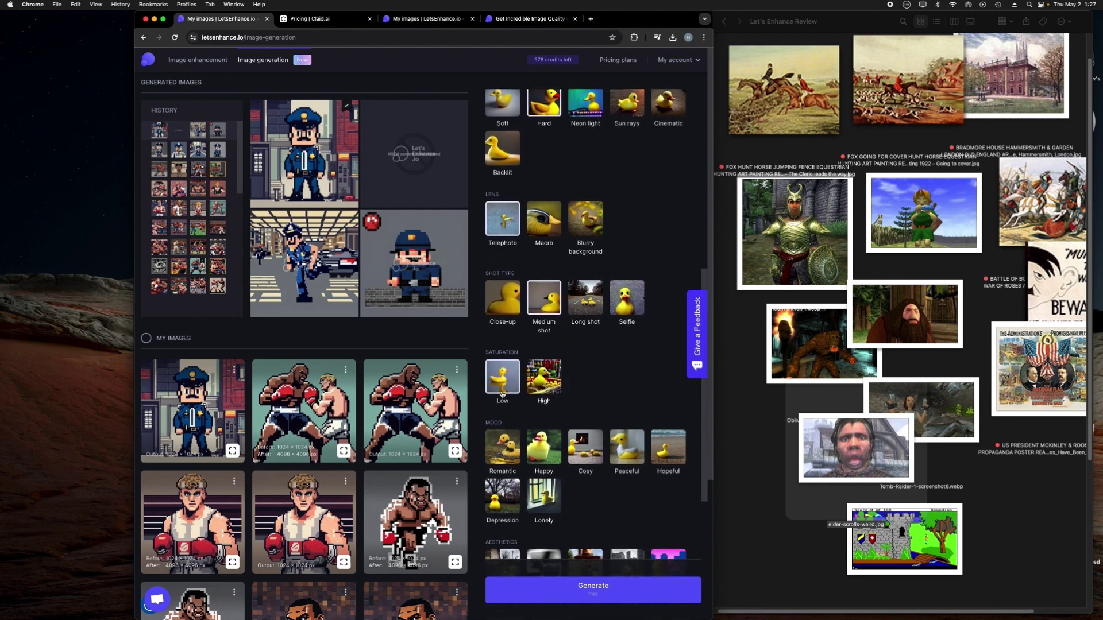
{"action": "left_click", "coordinate": [544, 377]}
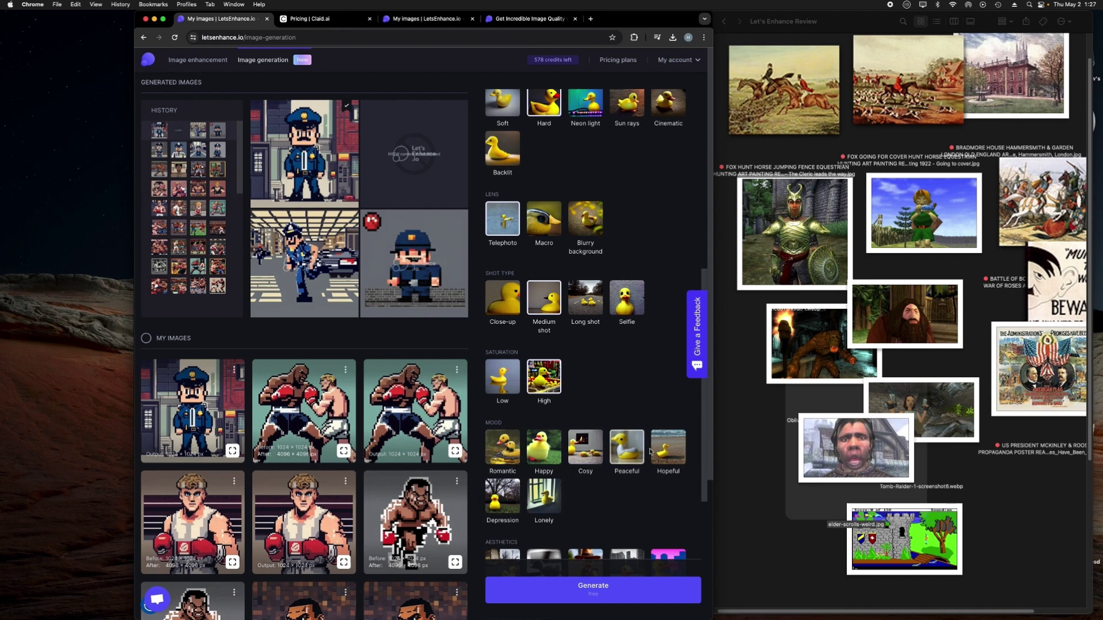
{"action": "scroll", "coordinate": [585, 508], "scroll_direction": "down", "scroll_amount": 2}
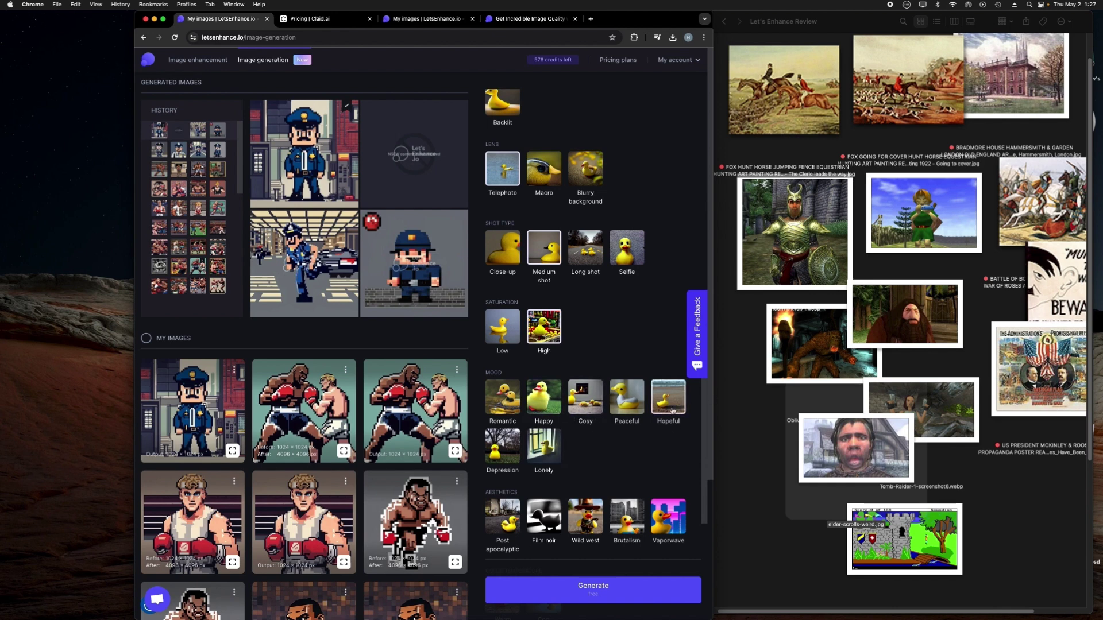
{"action": "scroll", "coordinate": [664, 412], "scroll_direction": "down", "scroll_amount": 6}
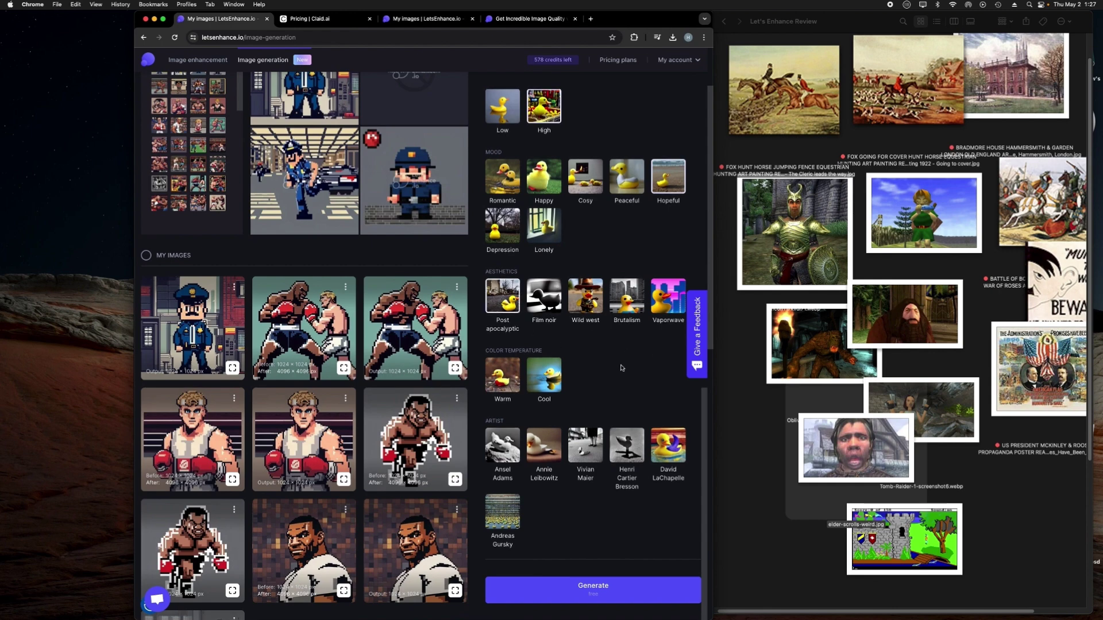
{"action": "scroll", "coordinate": [603, 373], "scroll_direction": "down", "scroll_amount": 3}
{"action": "scroll", "coordinate": [563, 374], "scroll_direction": "down", "scroll_amount": 1}
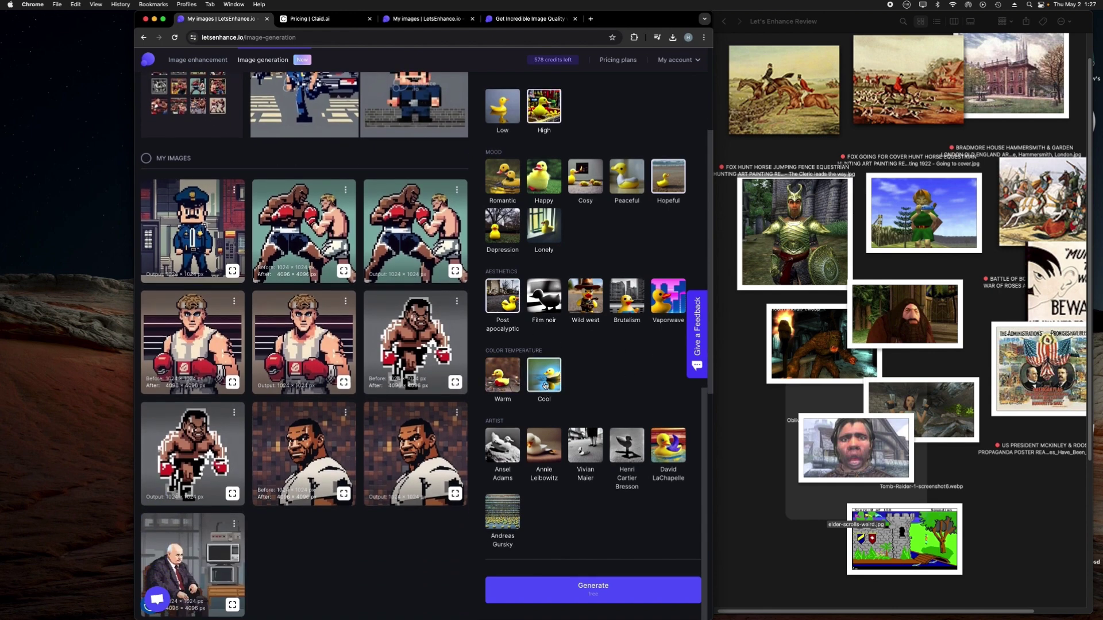
{"action": "left_click", "coordinate": [545, 385]}
{"action": "left_click", "coordinate": [498, 446]}
{"action": "left_click", "coordinate": [611, 584]}
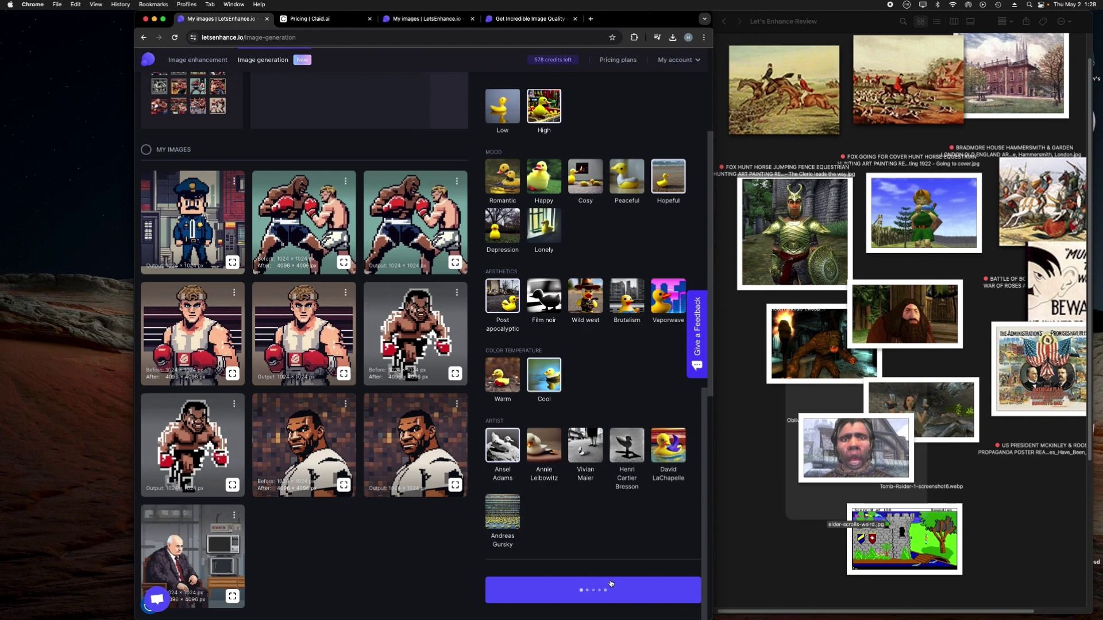
- Enlarge and close each black-and-white police photo in turn: first, bottom-left, top-right, bottom-right
{"action": "scroll", "coordinate": [331, 75], "scroll_direction": "up", "scroll_amount": 3}
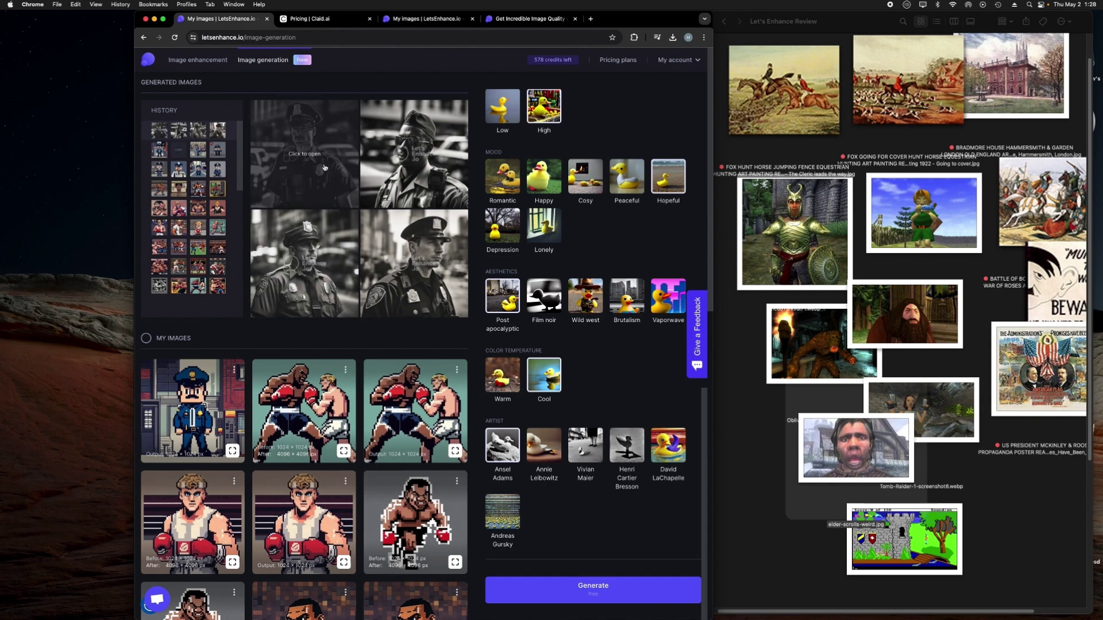
{"action": "left_click", "coordinate": [322, 167]}
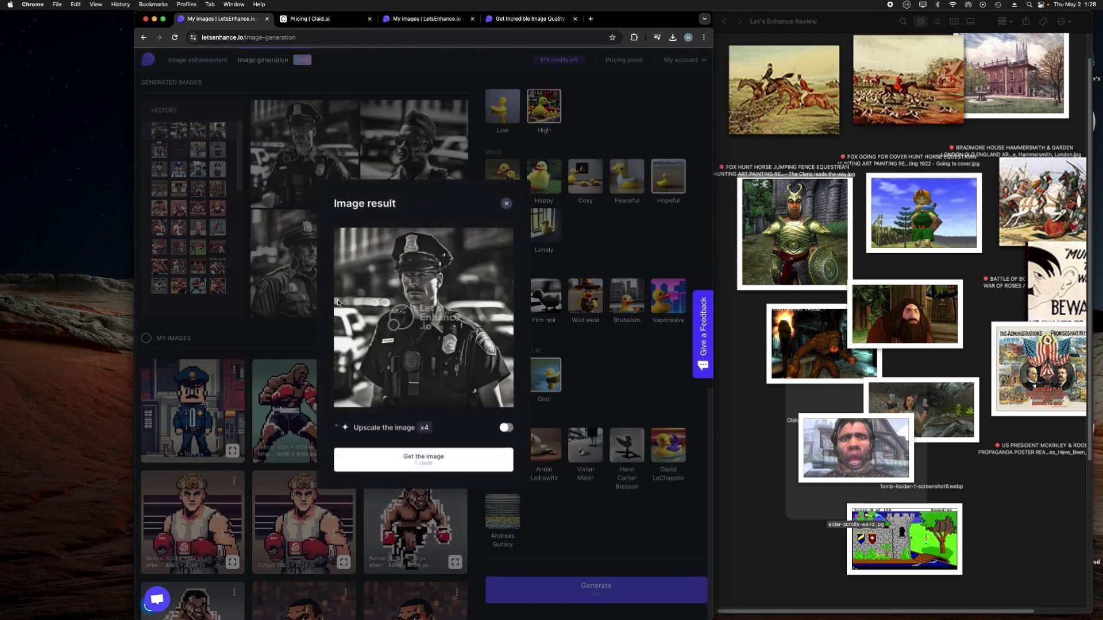
{"action": "left_click", "coordinate": [303, 280]}
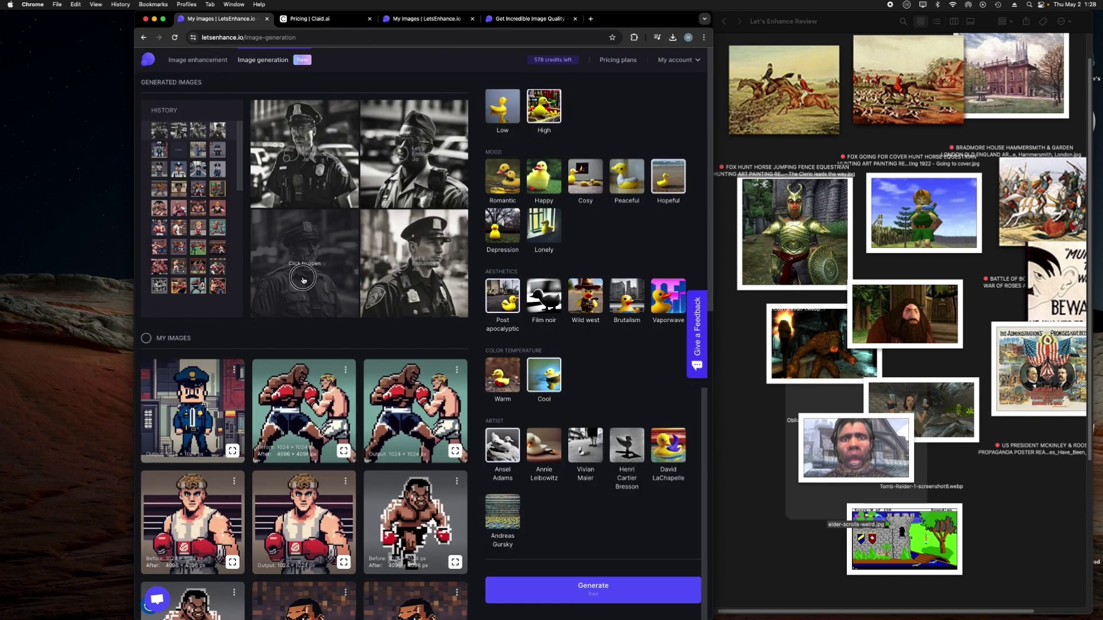
{"action": "left_click", "coordinate": [303, 279]}
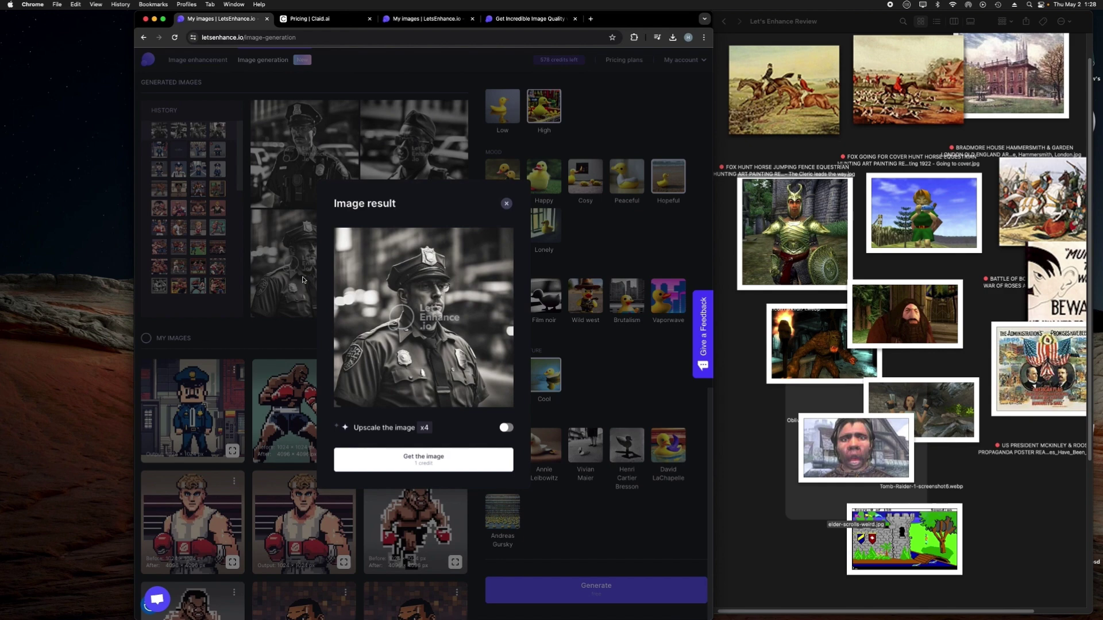
{"action": "left_click", "coordinate": [506, 204]}
{"action": "left_click", "coordinate": [414, 154]}
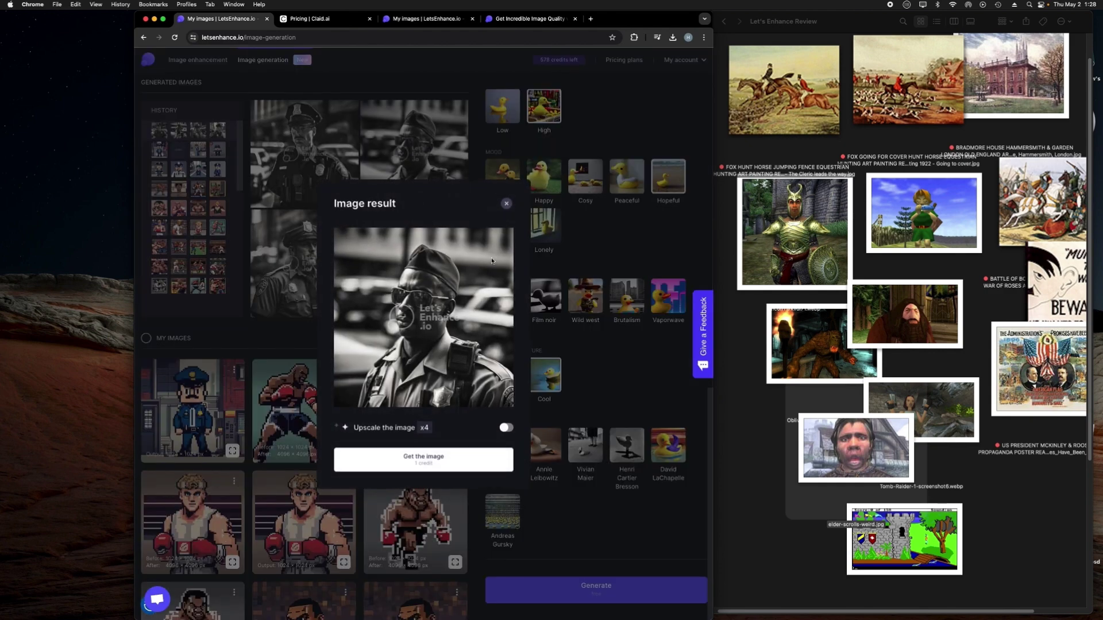
{"action": "left_click", "coordinate": [506, 204]}
{"action": "left_click", "coordinate": [425, 305]}
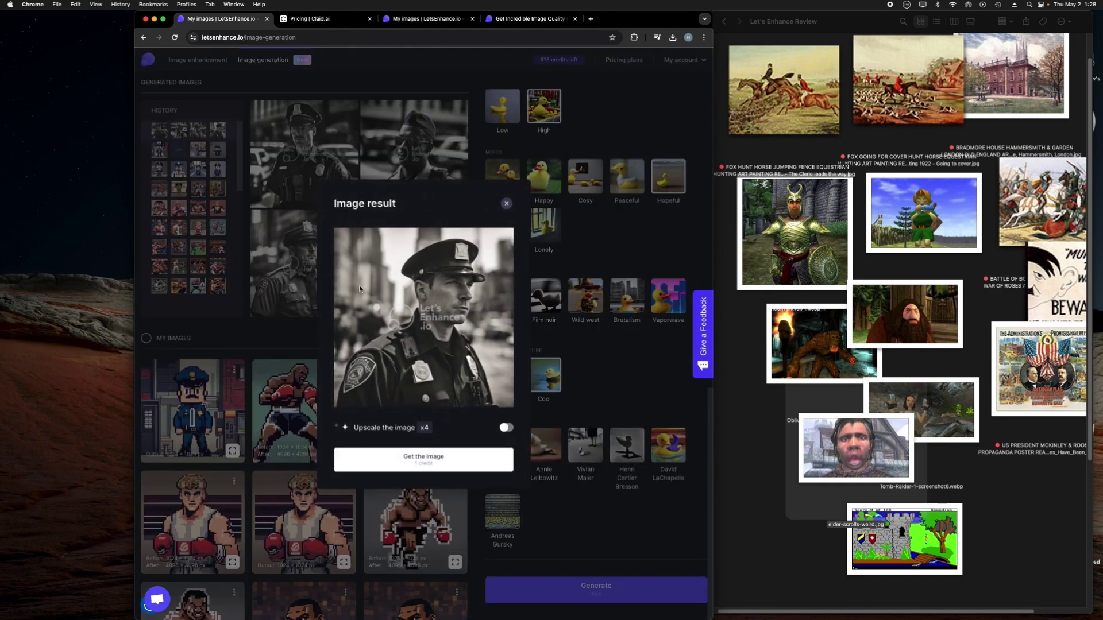
- Switch to Annie Leibowitz style with Warm colour temperature and Vaporwave aesthetic
{"action": "left_click", "coordinate": [507, 204]}
{"action": "scroll", "coordinate": [634, 373], "scroll_direction": "down", "scroll_amount": 5}
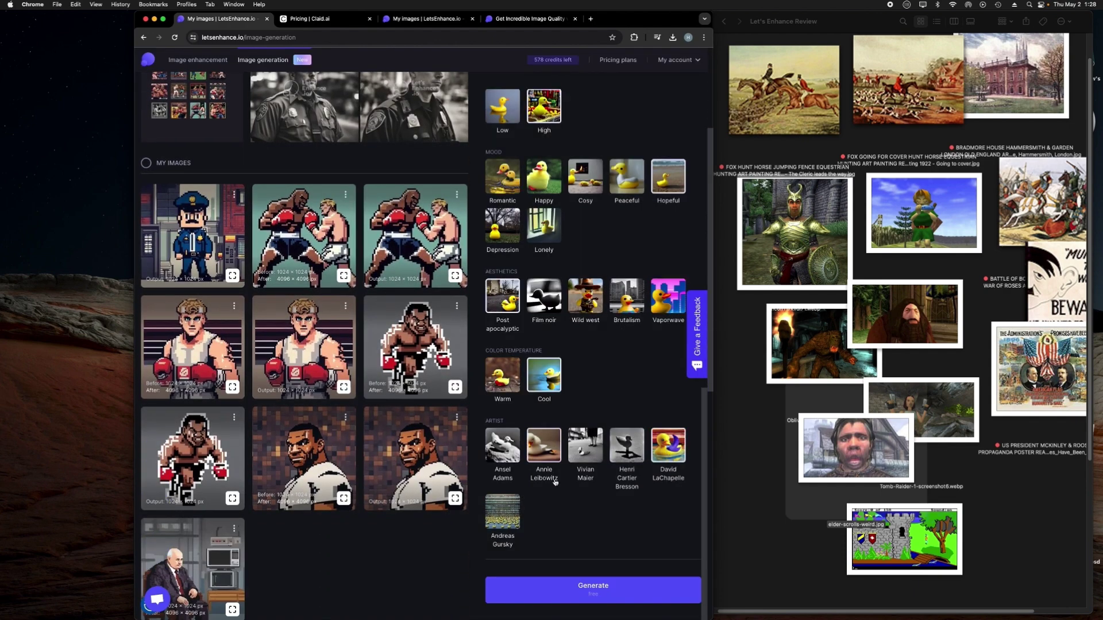
{"action": "left_click", "coordinate": [543, 456]}
{"action": "left_click", "coordinate": [489, 378]}
{"action": "scroll", "coordinate": [517, 390], "scroll_direction": "up", "scroll_amount": 3}
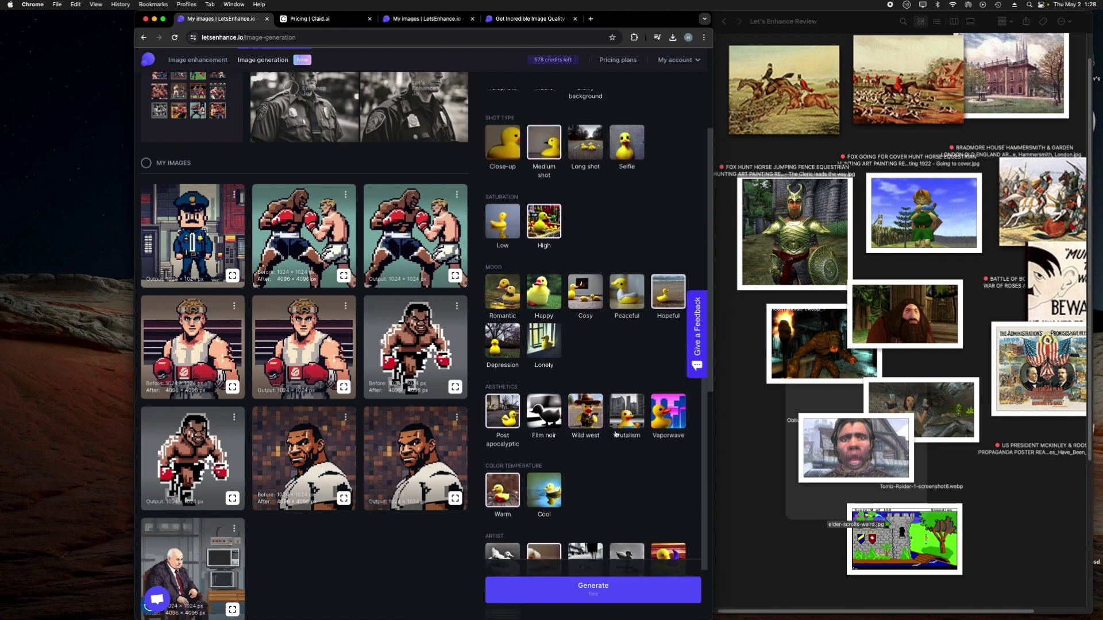
{"action": "left_click", "coordinate": [585, 411]}
{"action": "left_click", "coordinate": [626, 411]}
{"action": "left_click", "coordinate": [667, 414]}
- Set the mood to Romantic, add a blurry background and sun-ray lighting
{"action": "scroll", "coordinate": [630, 421], "scroll_direction": "up", "scroll_amount": 2}
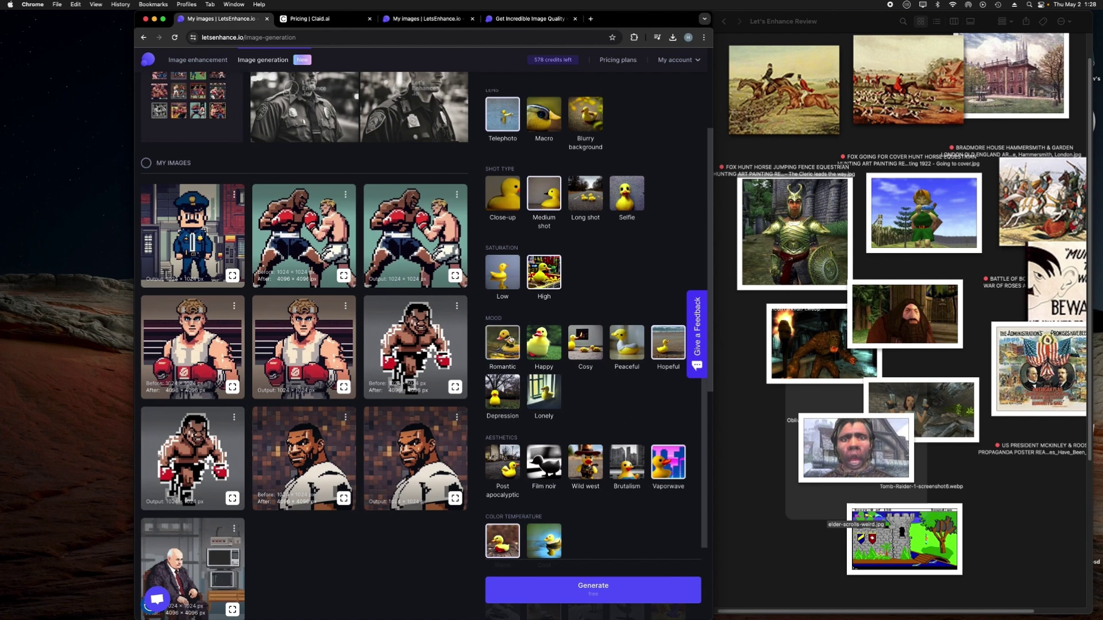
{"action": "left_click", "coordinate": [498, 348]}
{"action": "scroll", "coordinate": [552, 362], "scroll_direction": "up", "scroll_amount": 4}
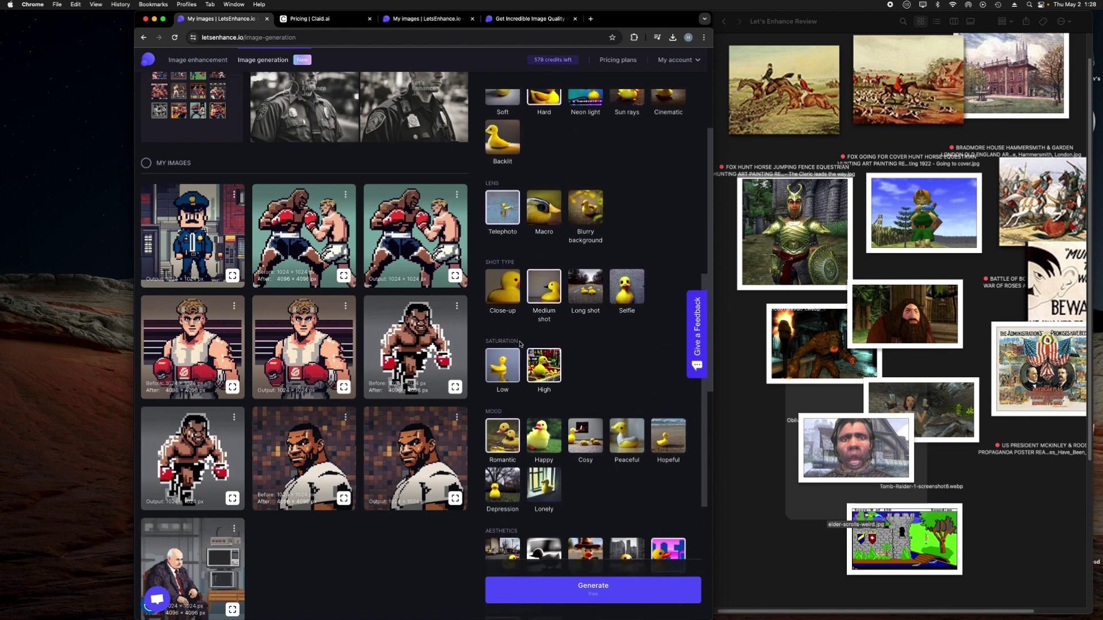
{"action": "scroll", "coordinate": [618, 378], "scroll_direction": "up", "scroll_amount": 4}
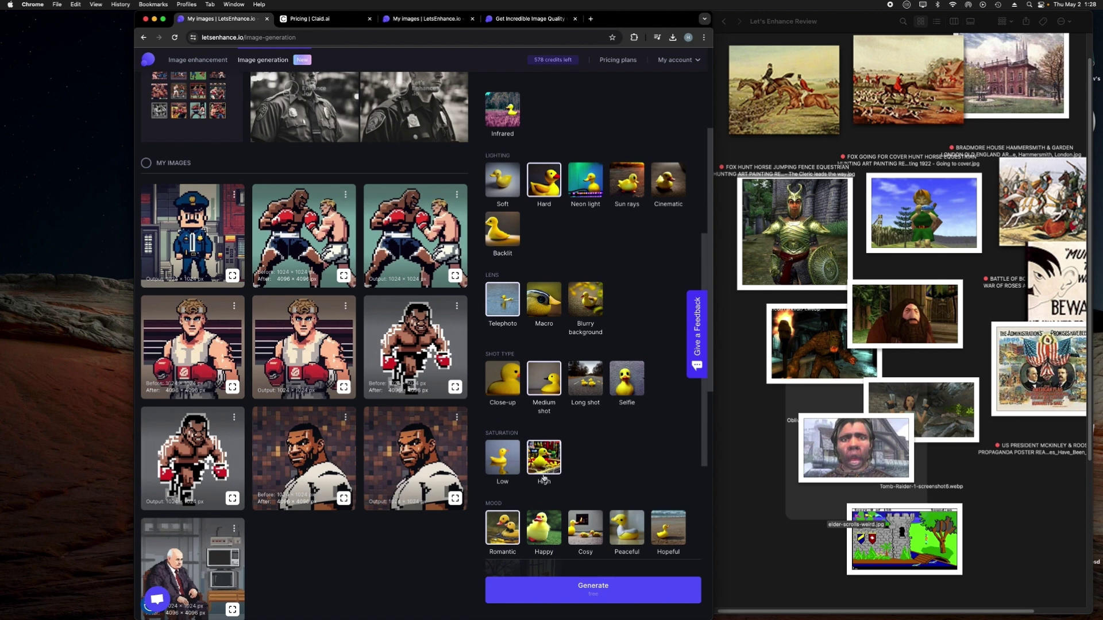
{"action": "scroll", "coordinate": [555, 323], "scroll_direction": "up", "scroll_amount": 1}
{"action": "scroll", "coordinate": [556, 323], "scroll_direction": "up", "scroll_amount": 2}
{"action": "left_click", "coordinate": [588, 364]}
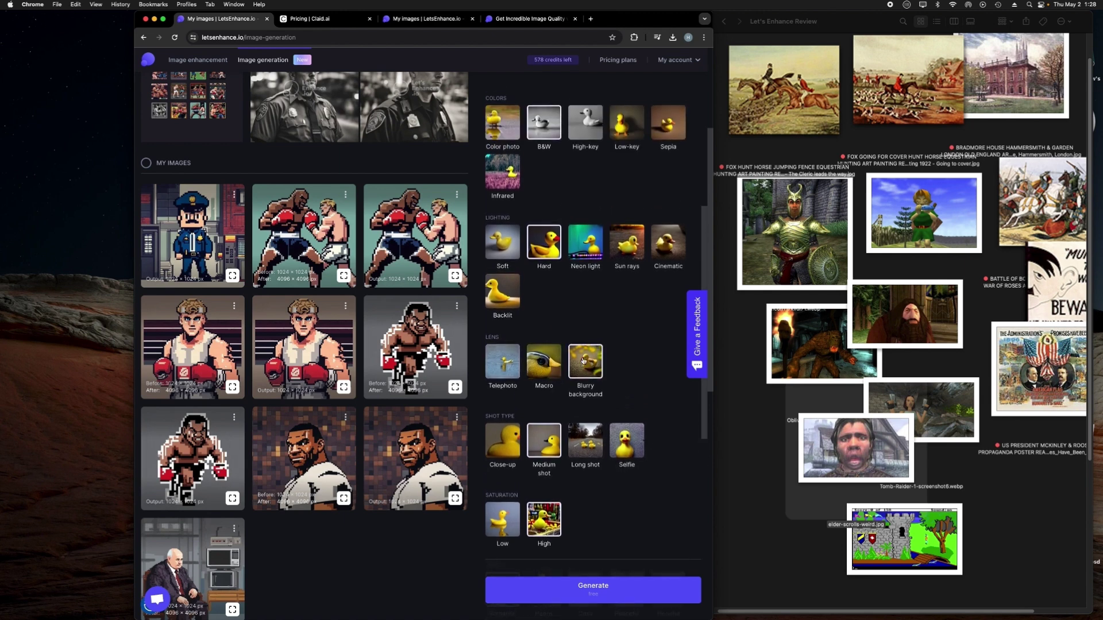
{"action": "scroll", "coordinate": [511, 350], "scroll_direction": "up", "scroll_amount": 5}
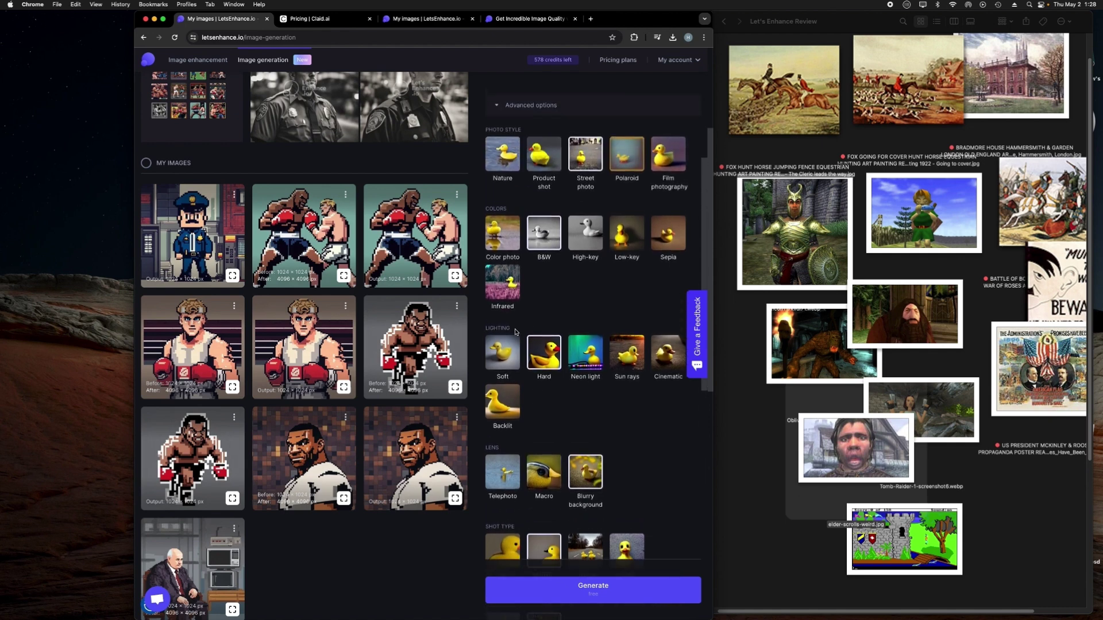
{"action": "left_click", "coordinate": [633, 369]}
{"action": "scroll", "coordinate": [516, 343], "scroll_direction": "up", "scroll_amount": 3}
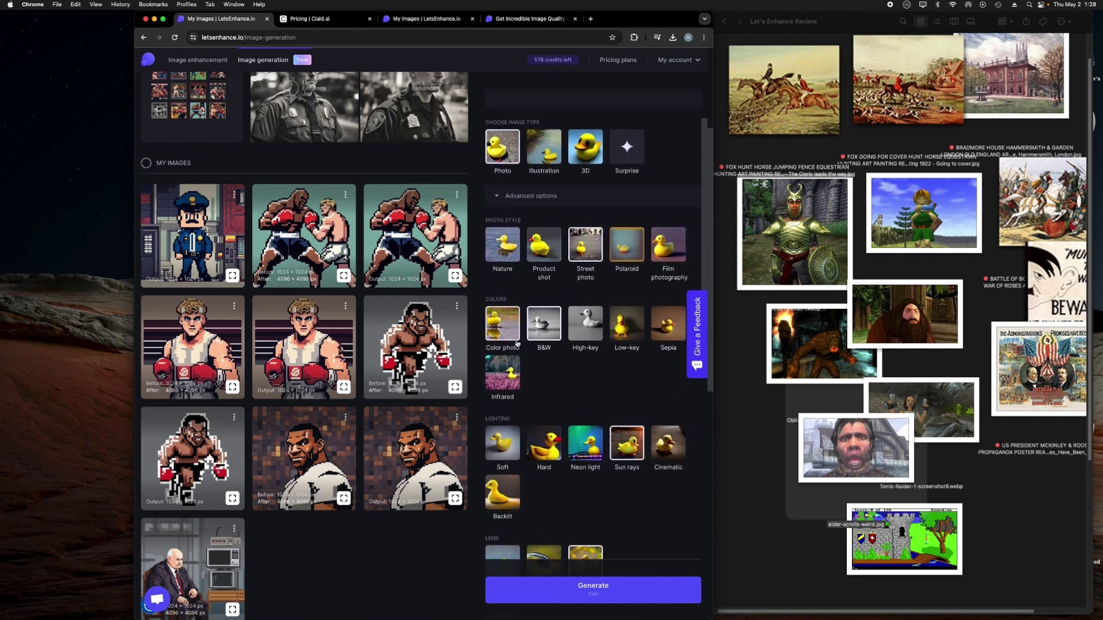
{"action": "scroll", "coordinate": [523, 339], "scroll_direction": "up", "scroll_amount": 2}
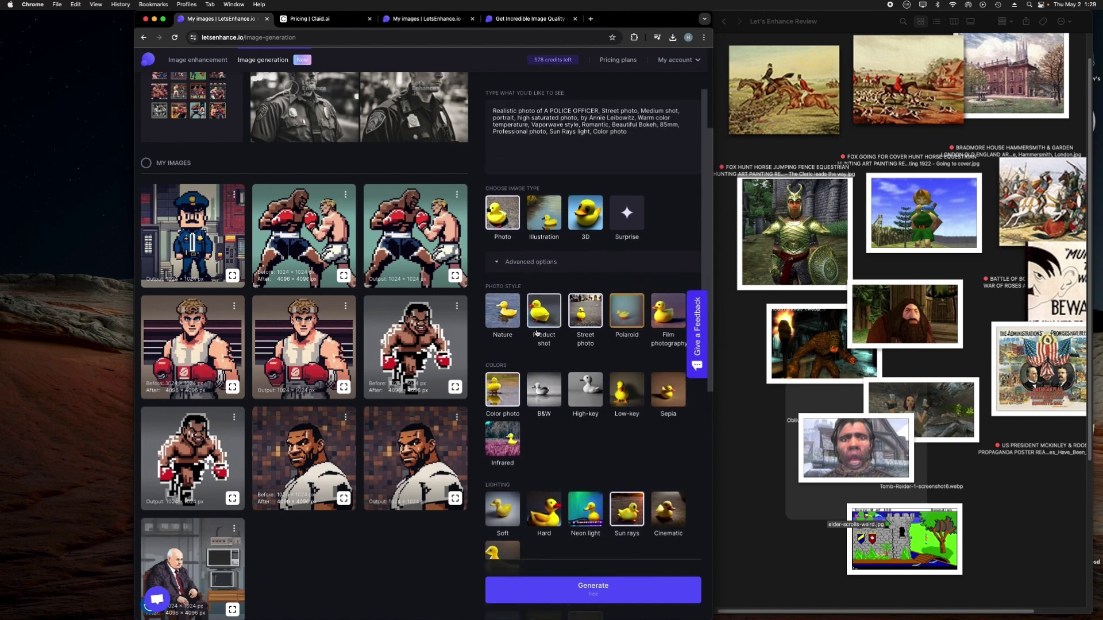
- Toggle the Street photo option off and on, ending with it kept in the prompt
{"action": "left_click", "coordinate": [585, 311]}
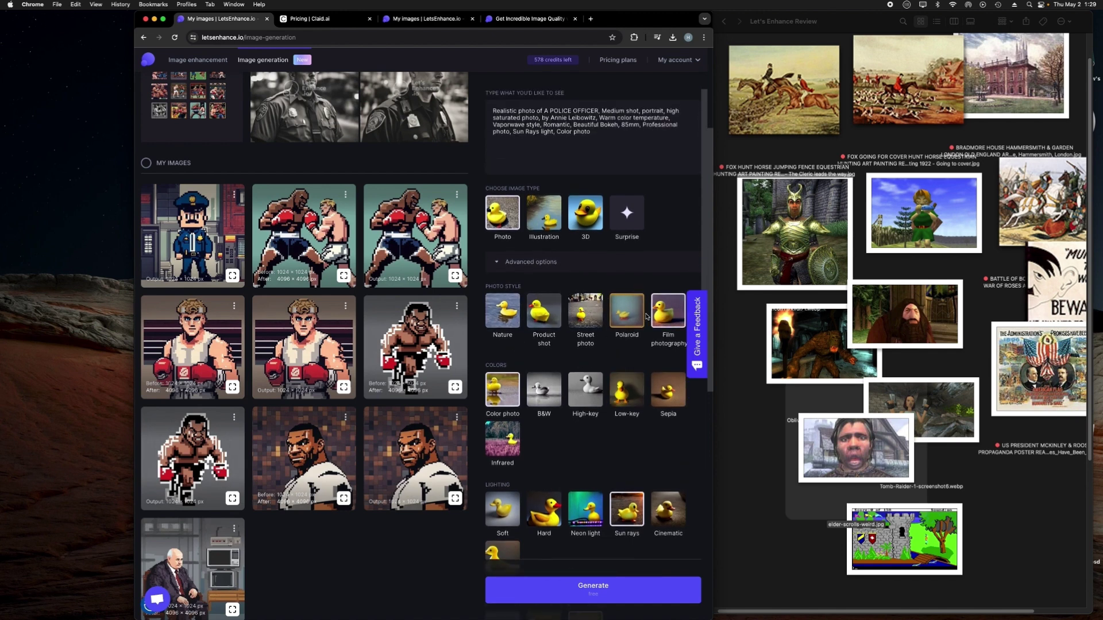
{"action": "left_click", "coordinate": [570, 313]}
{"action": "left_click", "coordinate": [583, 328]}
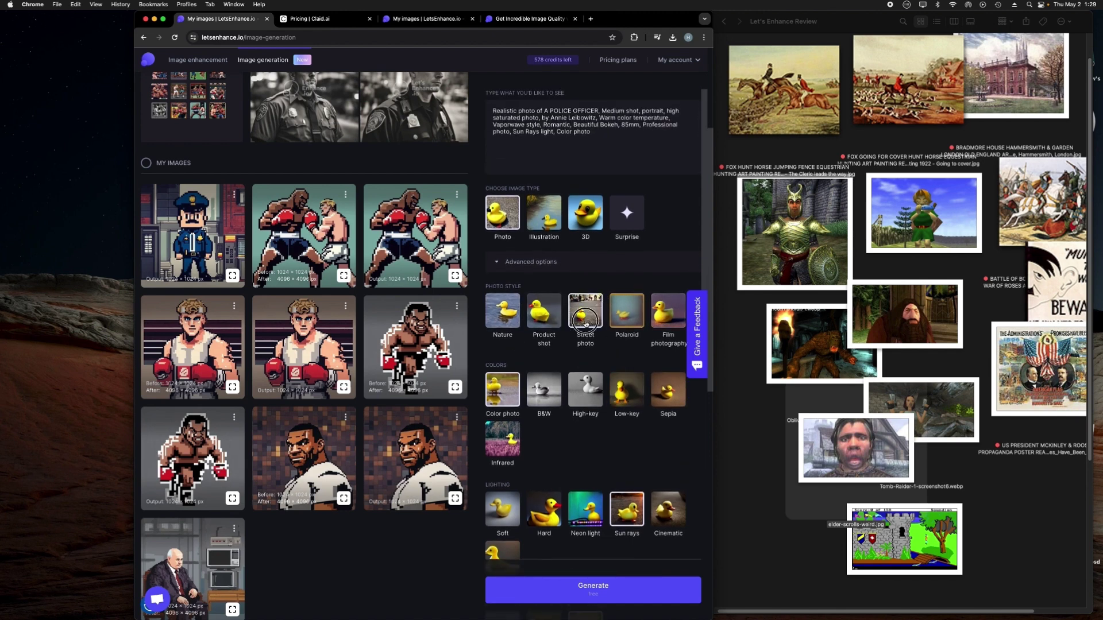
{"action": "left_click", "coordinate": [586, 321]}
{"action": "scroll", "coordinate": [505, 237], "scroll_direction": "down", "scroll_amount": 5}
{"action": "left_click", "coordinate": [600, 586]}
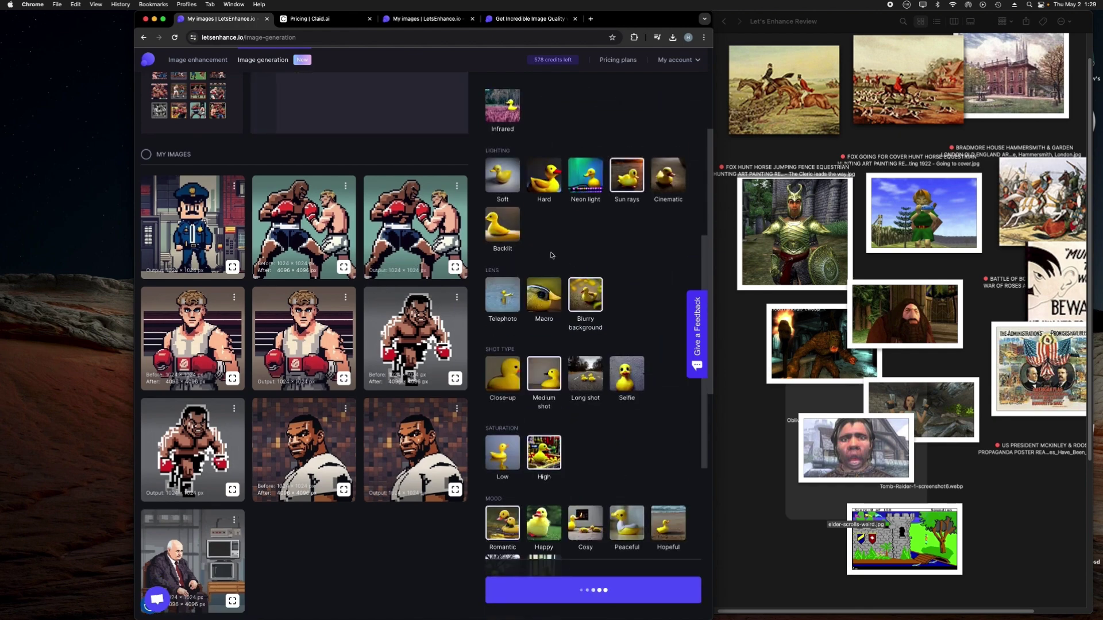
{"action": "scroll", "coordinate": [309, 259], "scroll_direction": "down", "scroll_amount": 2}
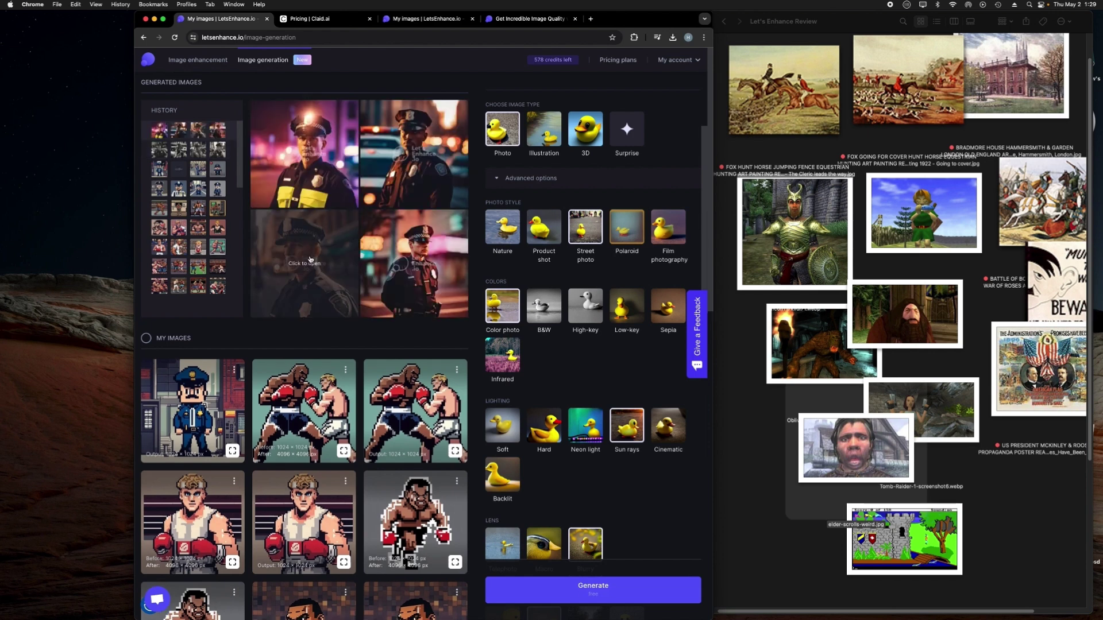
{"action": "left_click", "coordinate": [299, 155]}
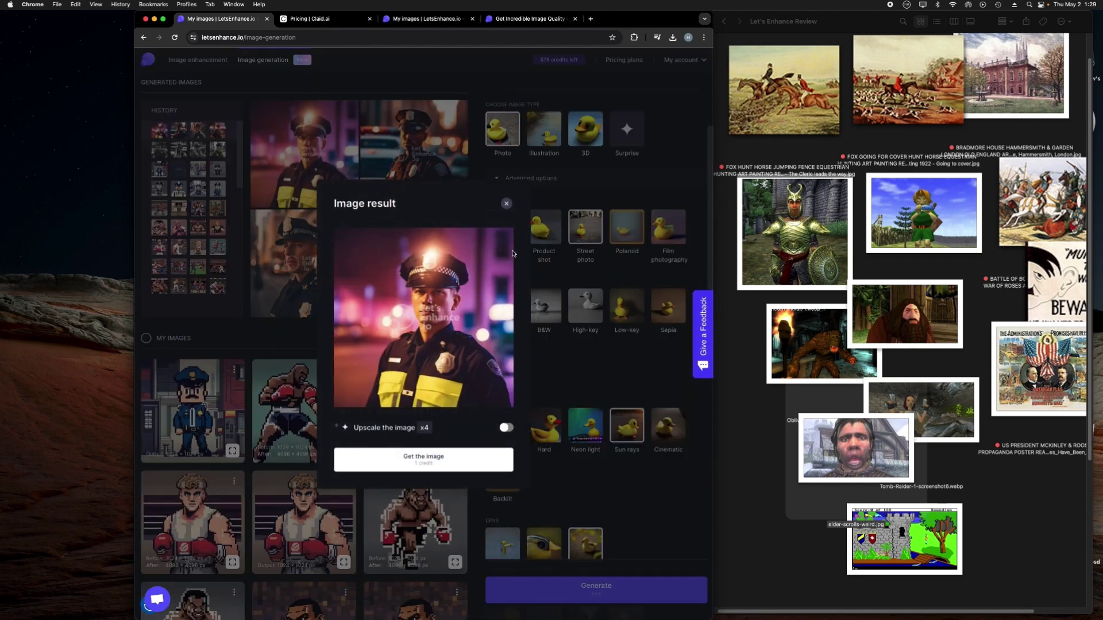
{"action": "left_click", "coordinate": [421, 146]}
{"action": "left_click", "coordinate": [421, 145]}
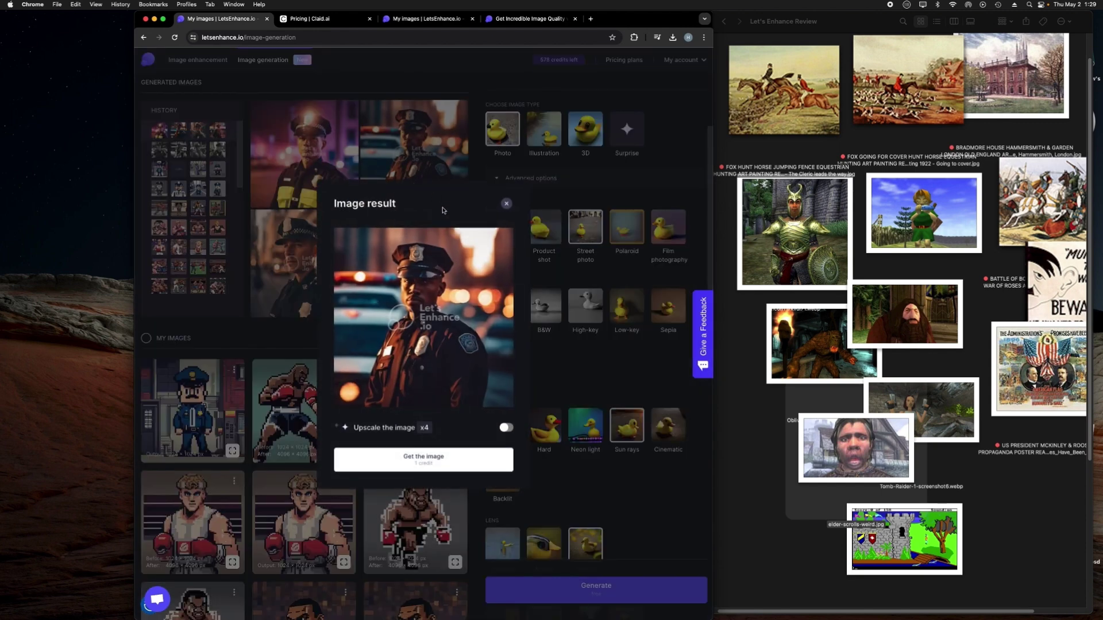
{"action": "left_click", "coordinate": [283, 285]}
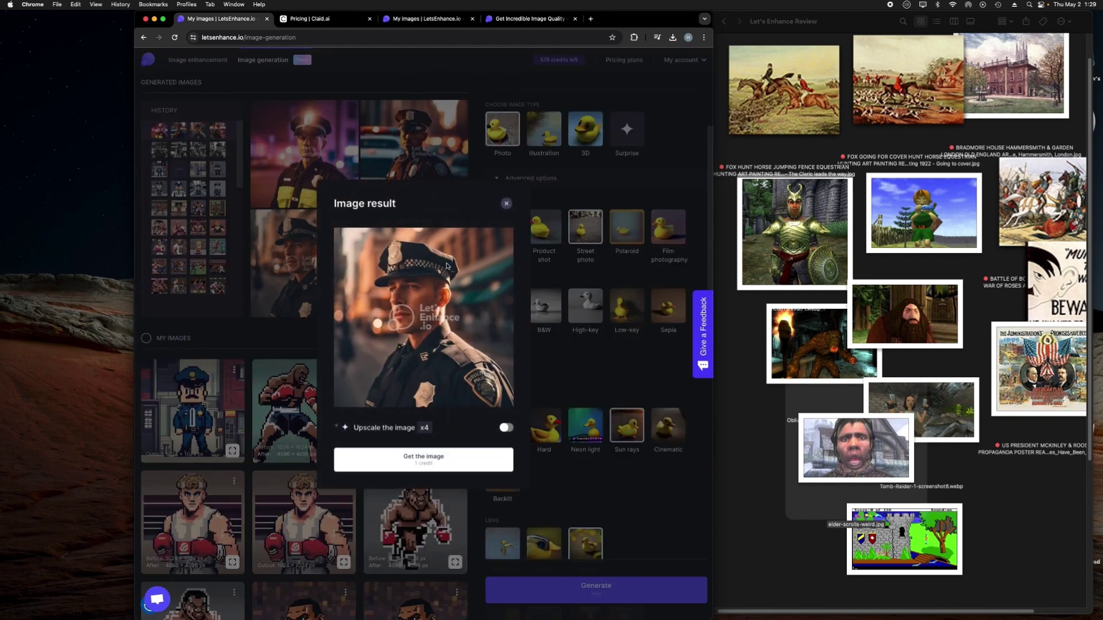
{"action": "left_click", "coordinate": [506, 204]}
{"action": "left_click", "coordinate": [267, 301]}
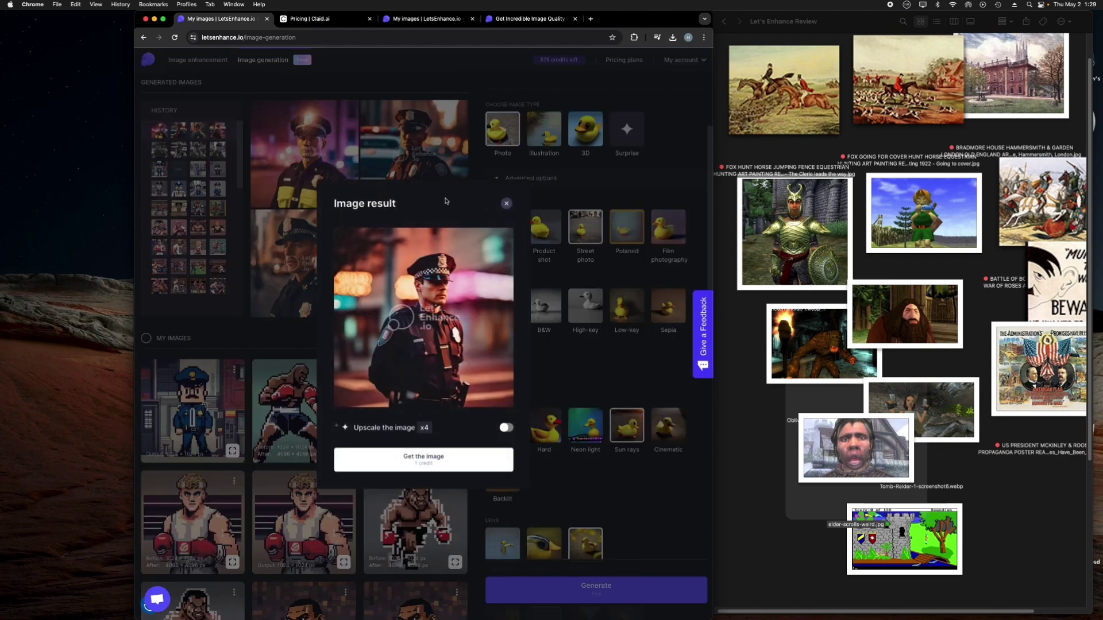
{"action": "left_click", "coordinate": [505, 205]}
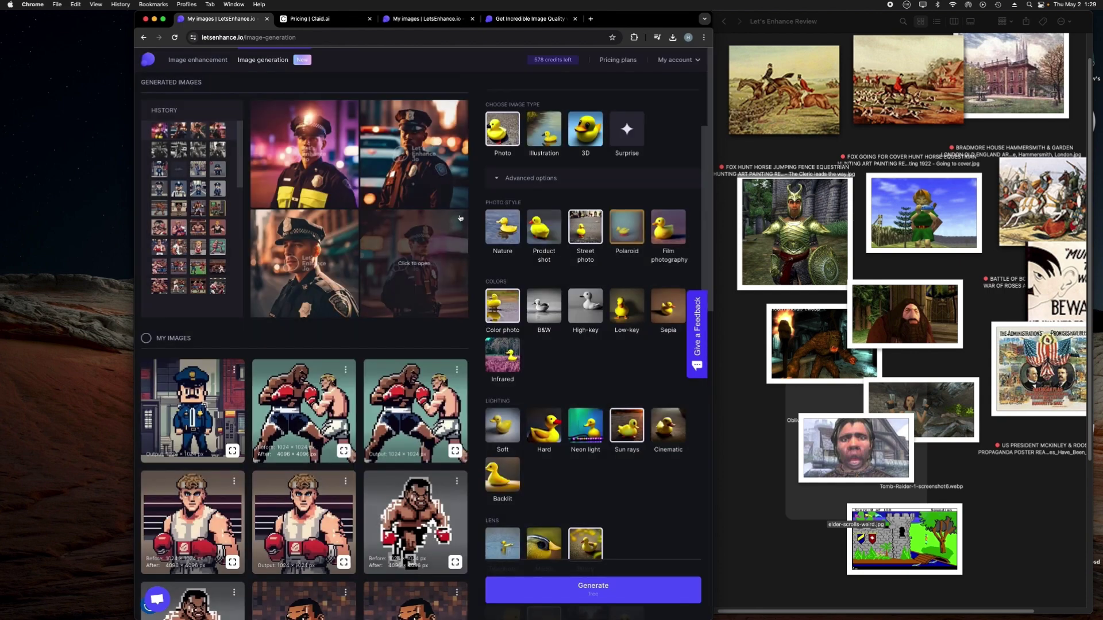
{"action": "scroll", "coordinate": [626, 310], "scroll_direction": "up", "scroll_amount": 3}
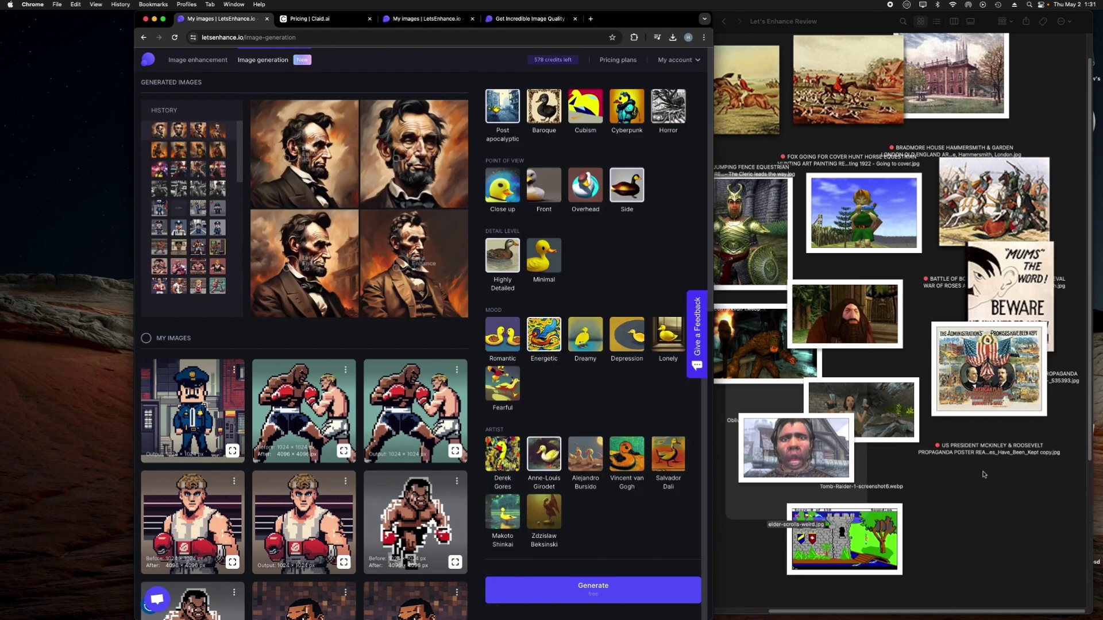
- Open the Image Prompt document, select all of its text and close it
{"action": "left_click", "coordinate": [979, 464]}
{"action": "scroll", "coordinate": [979, 466], "scroll_direction": "down", "scroll_amount": 2}
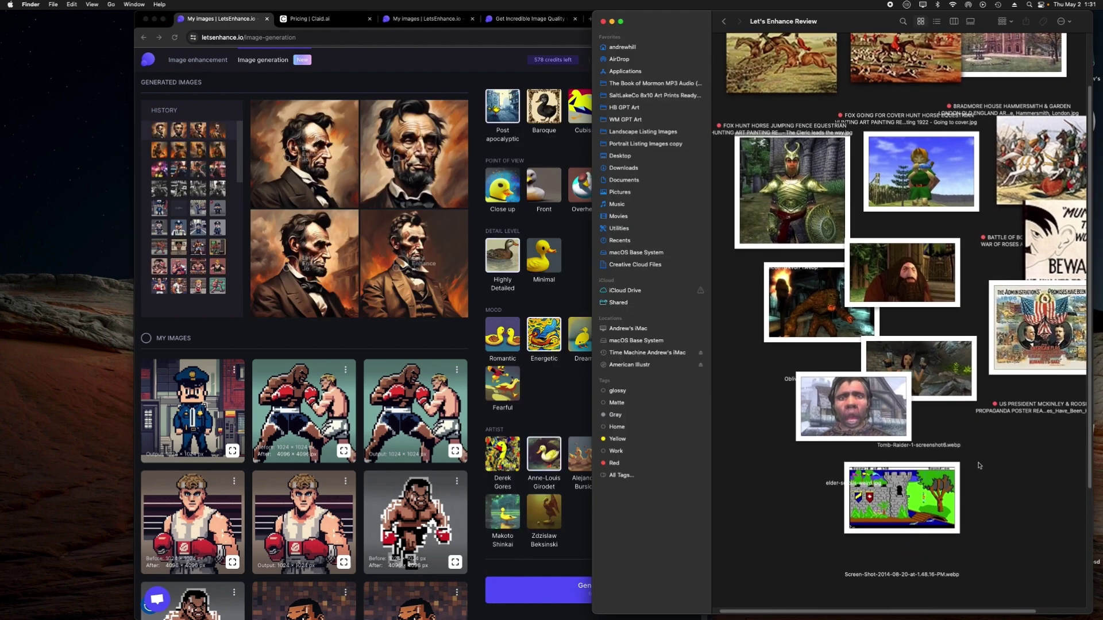
{"action": "scroll", "coordinate": [980, 466], "scroll_direction": "down", "scroll_amount": 5}
{"action": "double_click", "coordinate": [798, 486]}
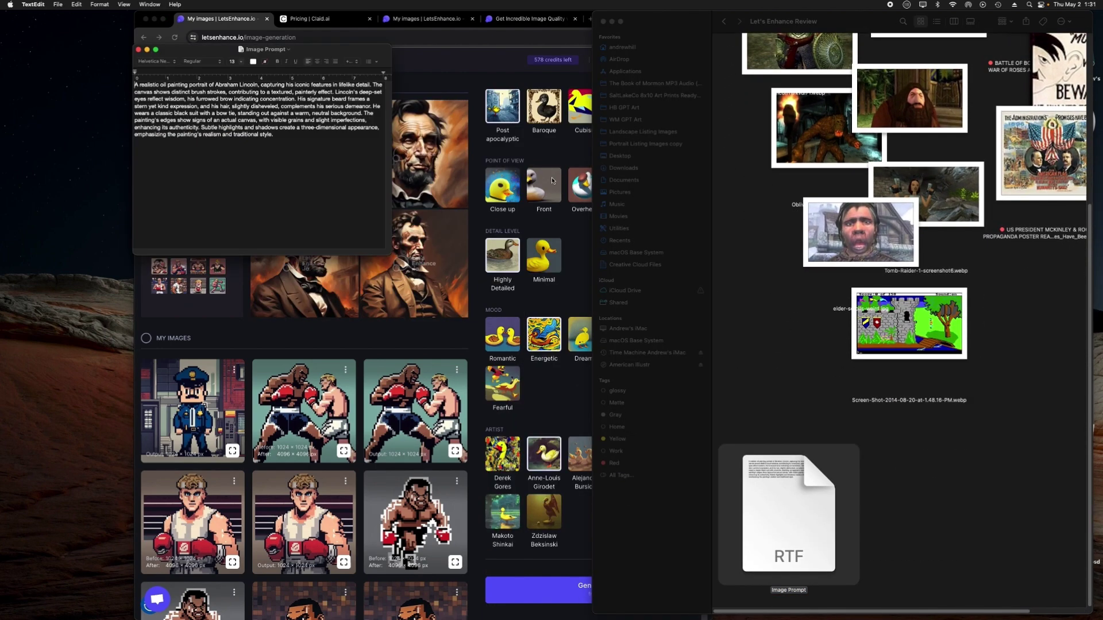
{"action": "key", "text": "super+a"}
{"action": "key", "text": "super+c"}
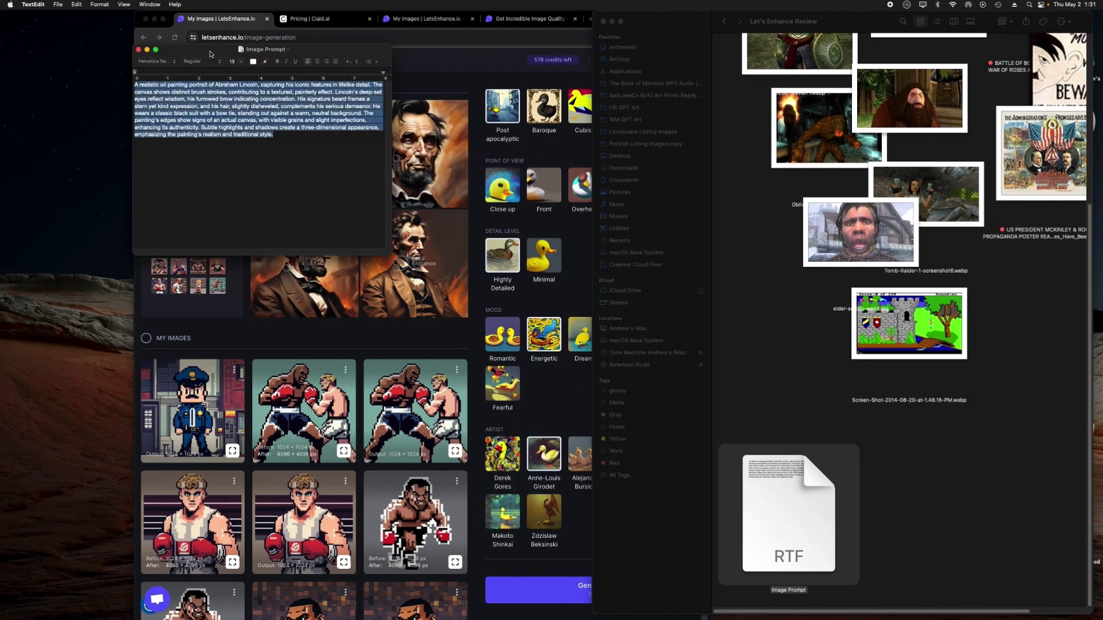
{"action": "key", "text": "super+w"}
- Replace the generator's prompt with the pasted oil-painting Lincoln description
{"action": "left_click", "coordinate": [539, 315]}
{"action": "scroll", "coordinate": [654, 137], "scroll_direction": "up", "scroll_amount": 10}
{"action": "key", "text": "super+a"}
{"action": "key", "text": "super+v"}
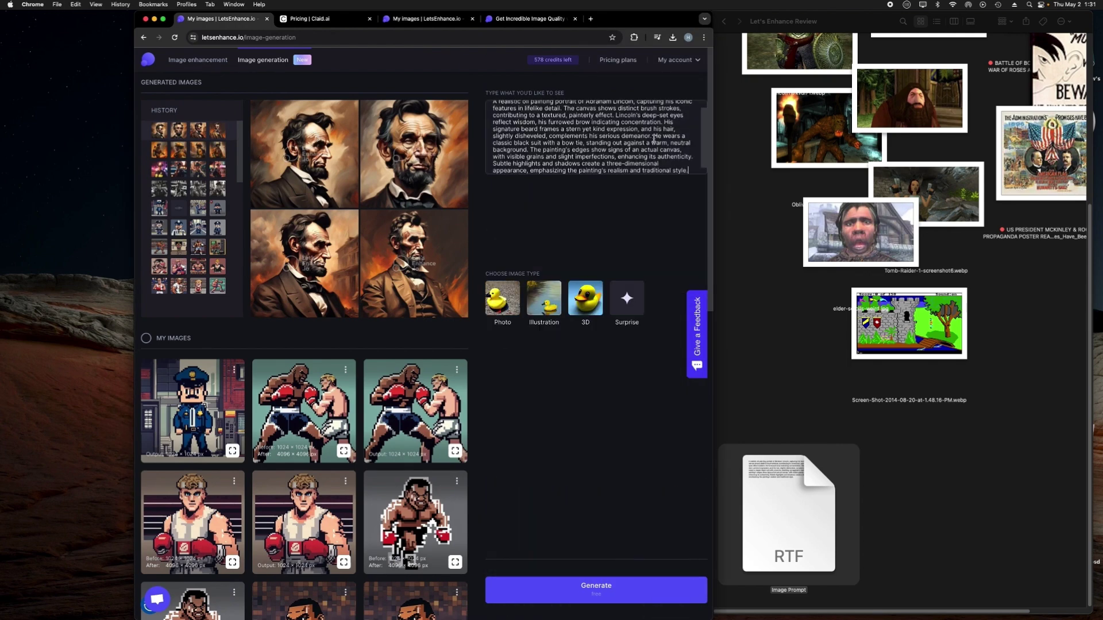
{"action": "scroll", "coordinate": [666, 165], "scroll_direction": "up", "scroll_amount": 1}
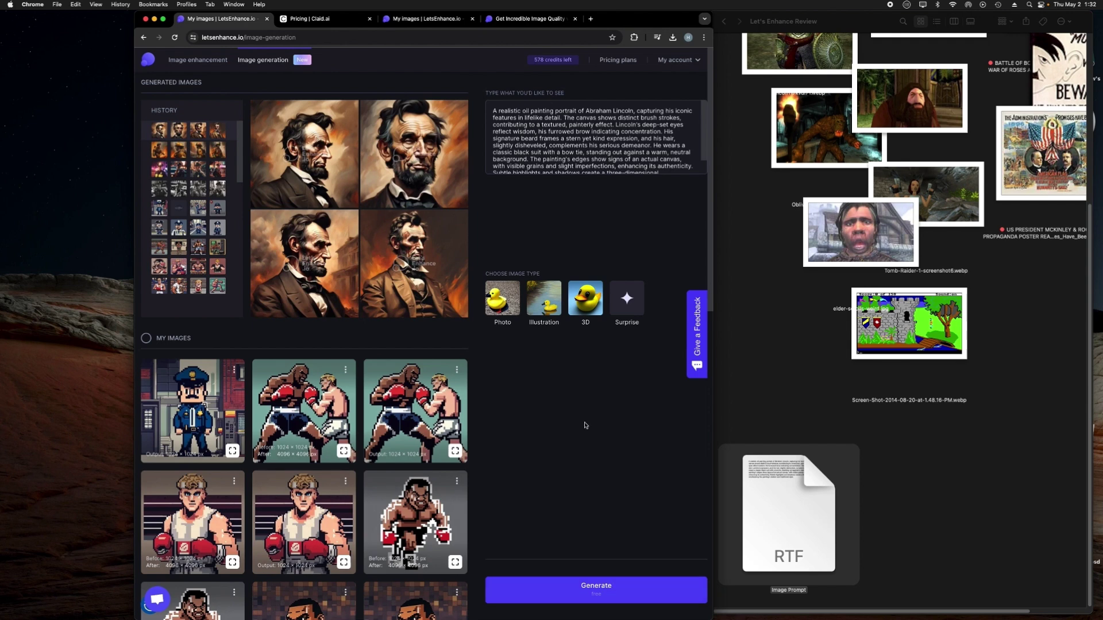
{"action": "scroll", "coordinate": [622, 131], "scroll_direction": "down", "scroll_amount": 2}
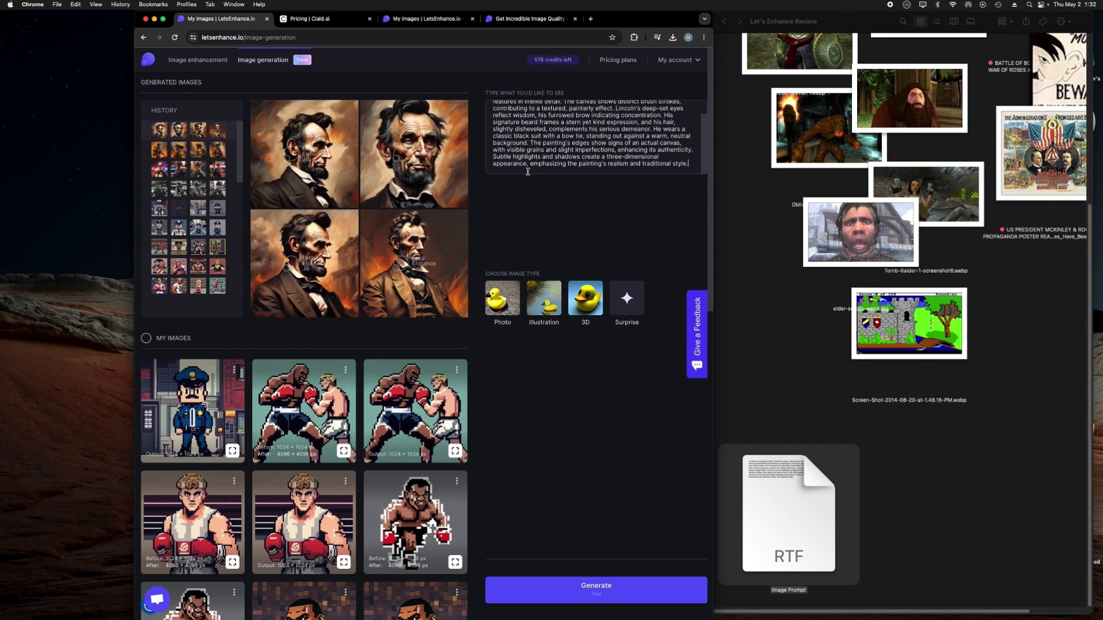
{"action": "scroll", "coordinate": [555, 148], "scroll_direction": "up", "scroll_amount": 2}
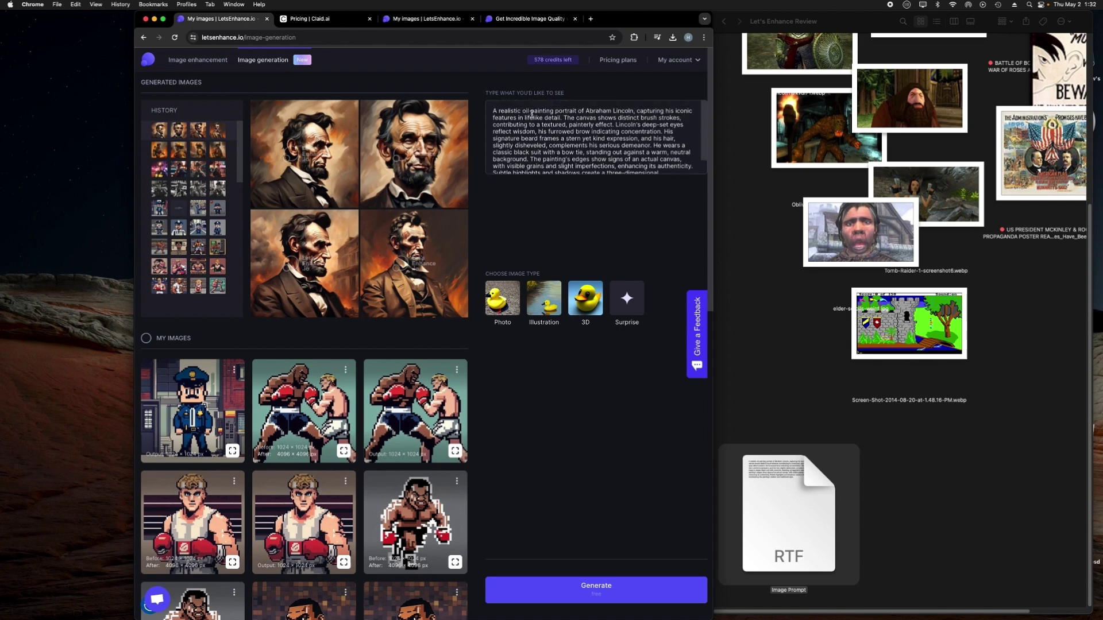
{"action": "scroll", "coordinate": [591, 146], "scroll_direction": "down", "scroll_amount": 1}
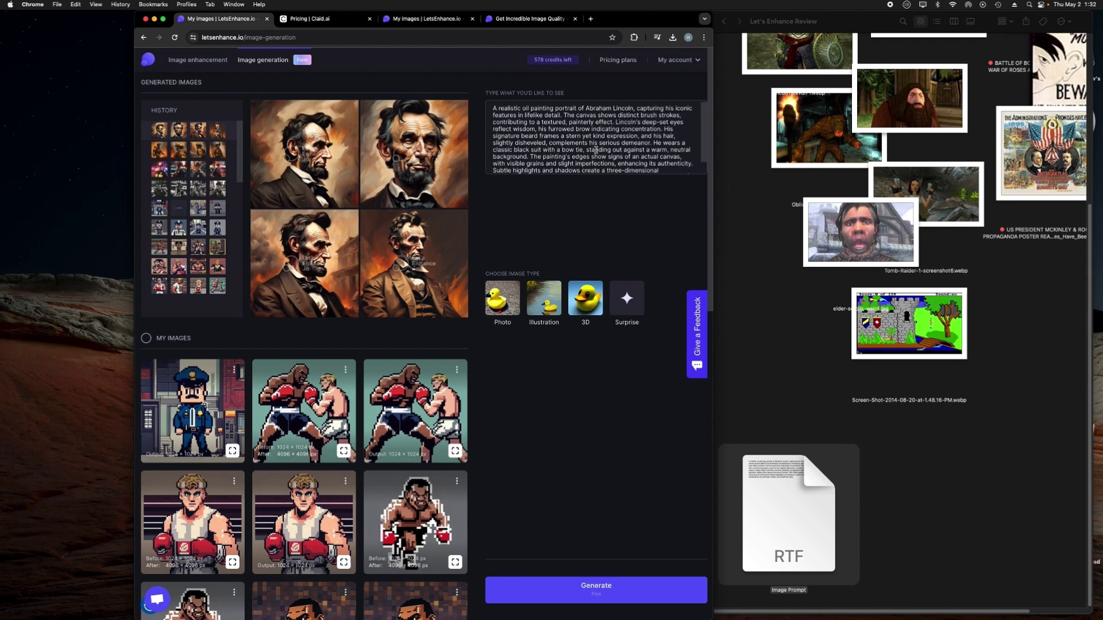
{"action": "scroll", "coordinate": [595, 150], "scroll_direction": "down", "scroll_amount": 1}
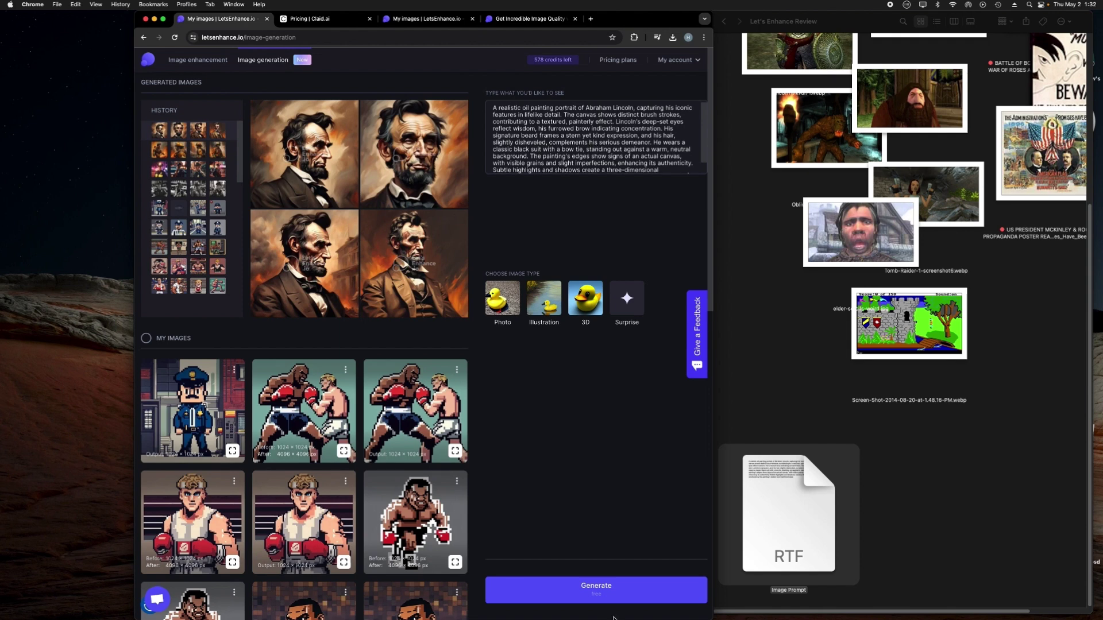
- Generate Lincoln portraits, enlarge three results in turn, then generate a new set
{"action": "left_click", "coordinate": [608, 597]}
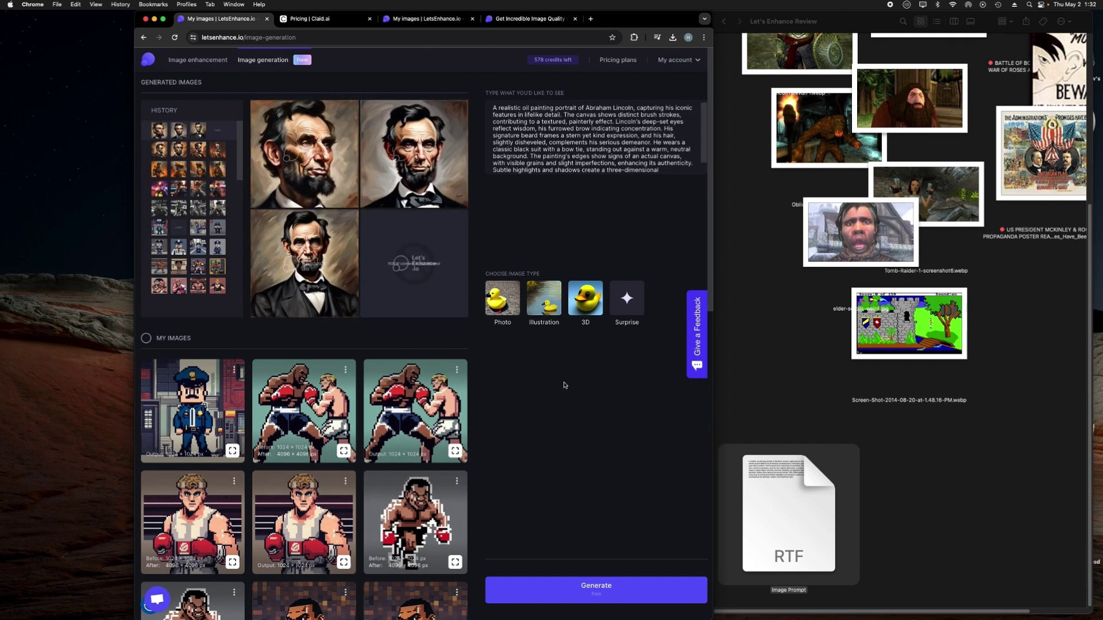
{"action": "left_click", "coordinate": [295, 270]}
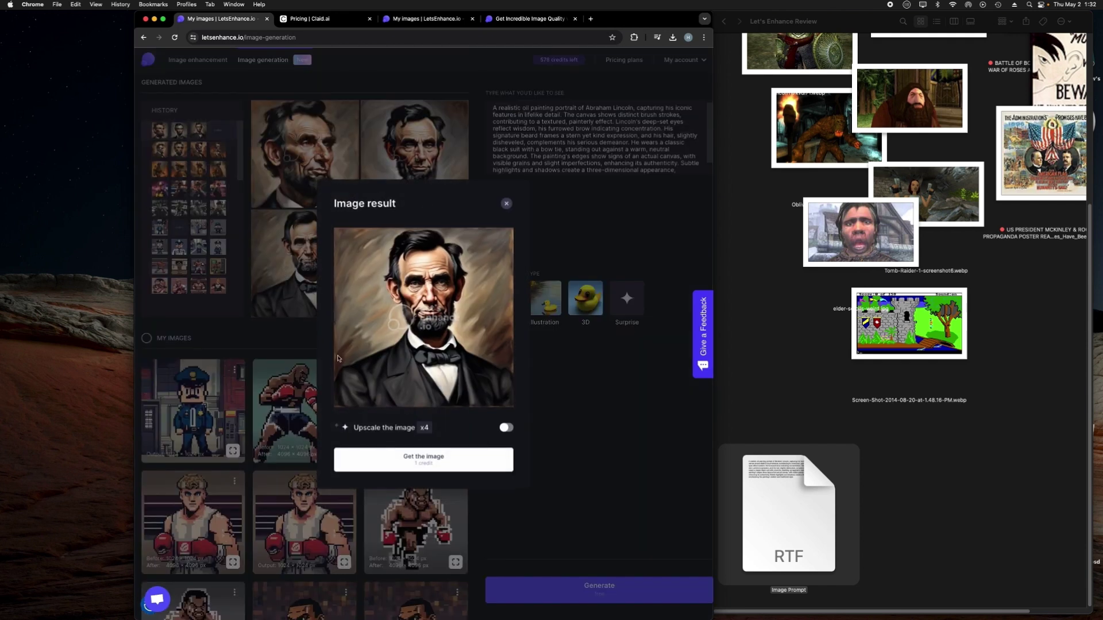
{"action": "left_click", "coordinate": [417, 141]}
{"action": "left_click", "coordinate": [417, 141]}
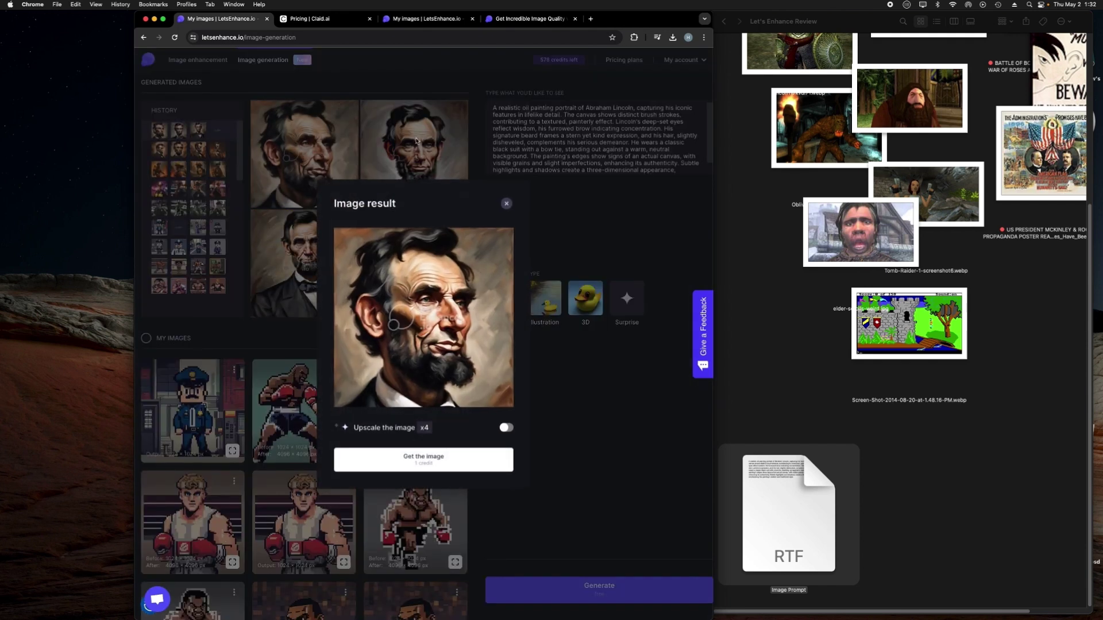
{"action": "left_click", "coordinate": [404, 135]}
{"action": "left_click", "coordinate": [434, 267]}
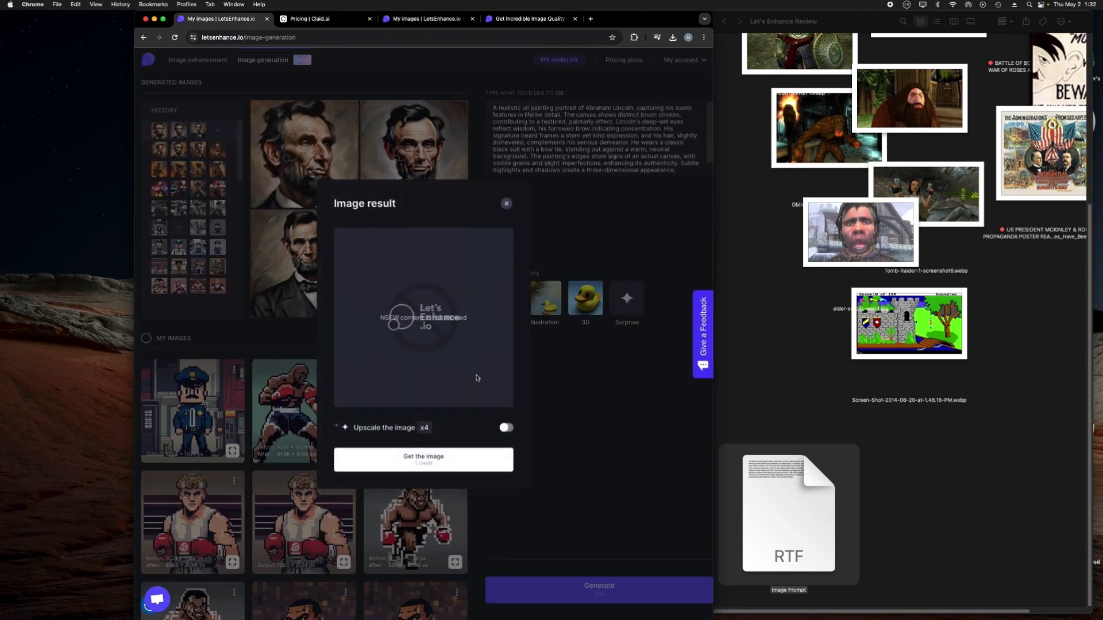
{"action": "left_click", "coordinate": [508, 206]}
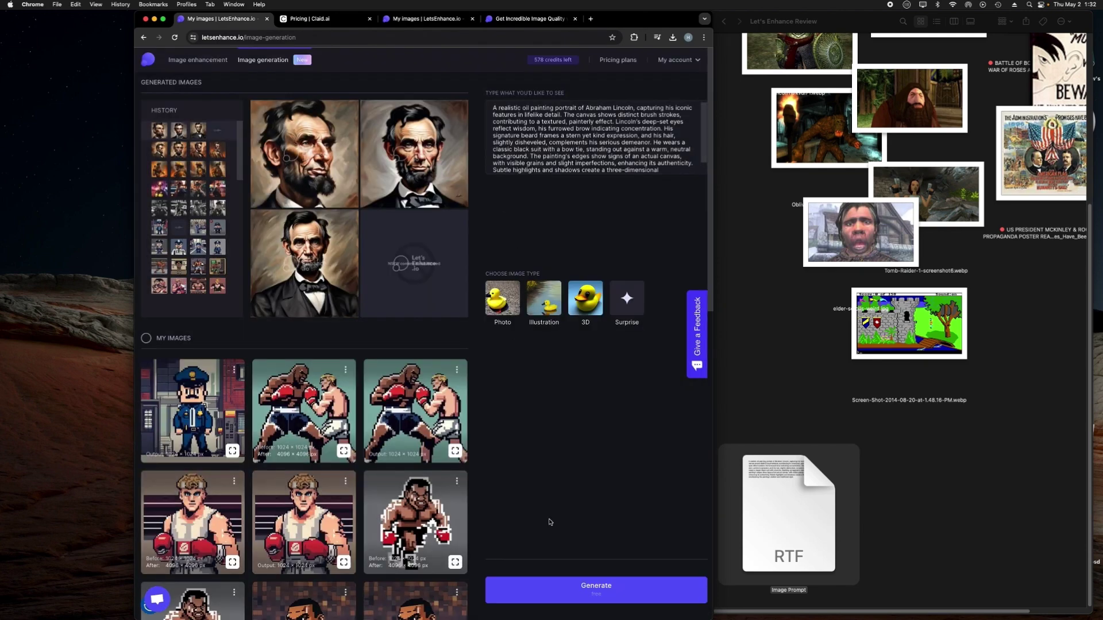
{"action": "left_click", "coordinate": [569, 588]}
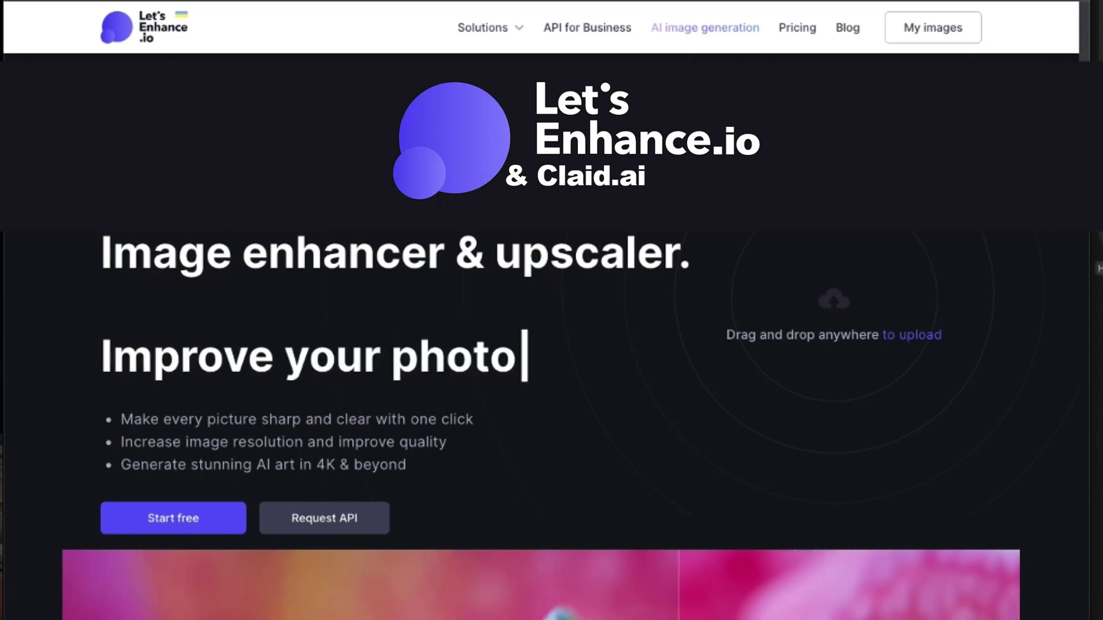
{"action": "scroll", "coordinate": [551, 402], "scroll_direction": "down", "scroll_amount": 2}
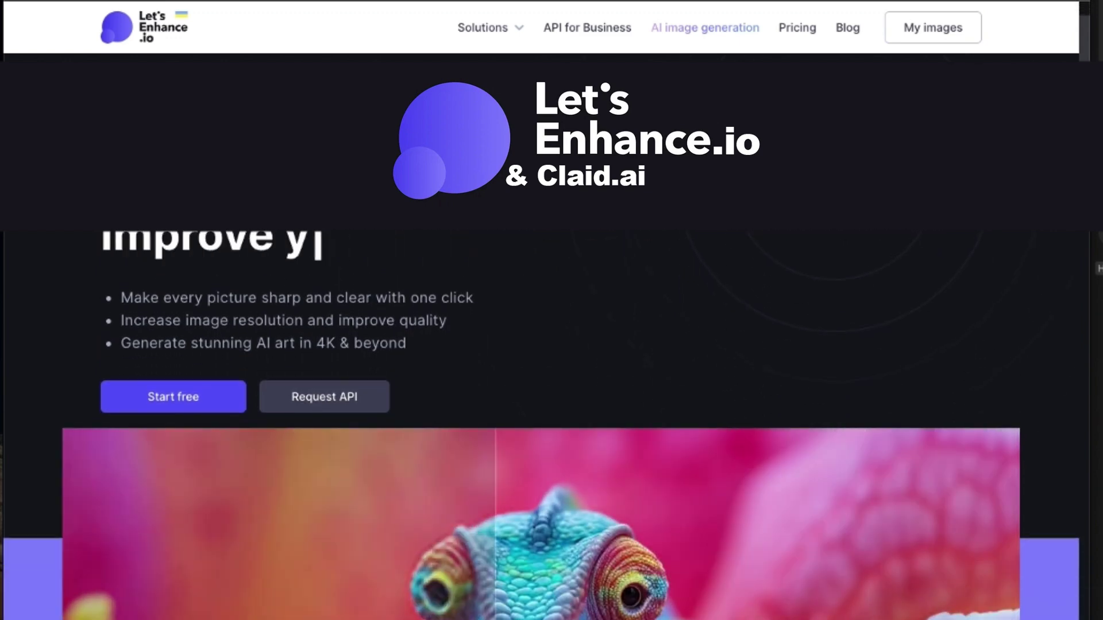
{"action": "scroll", "coordinate": [552, 402], "scroll_direction": "down", "scroll_amount": 1}
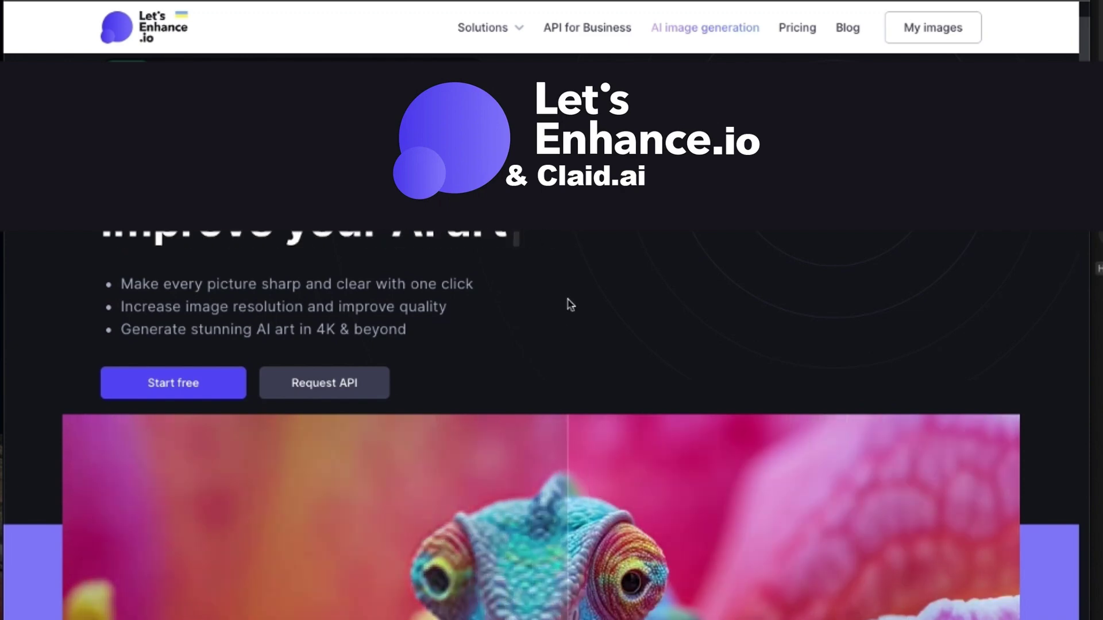
{"action": "scroll", "coordinate": [564, 328], "scroll_direction": "up", "scroll_amount": 2}
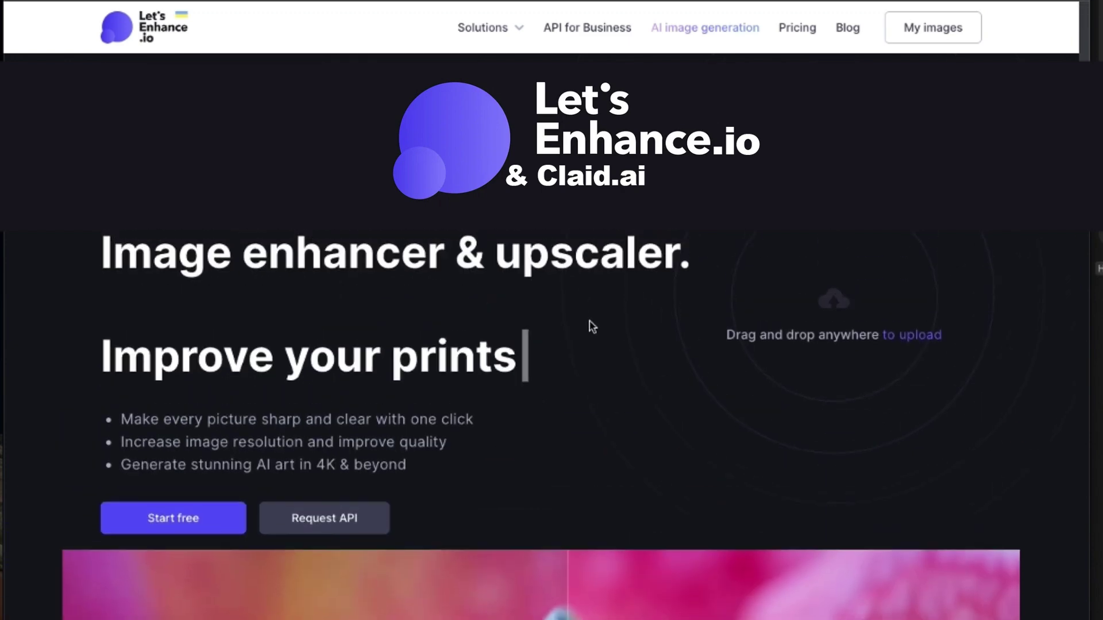
{"action": "scroll", "coordinate": [584, 356], "scroll_direction": "down", "scroll_amount": 10}
{"action": "scroll", "coordinate": [583, 356], "scroll_direction": "down", "scroll_amount": 3}
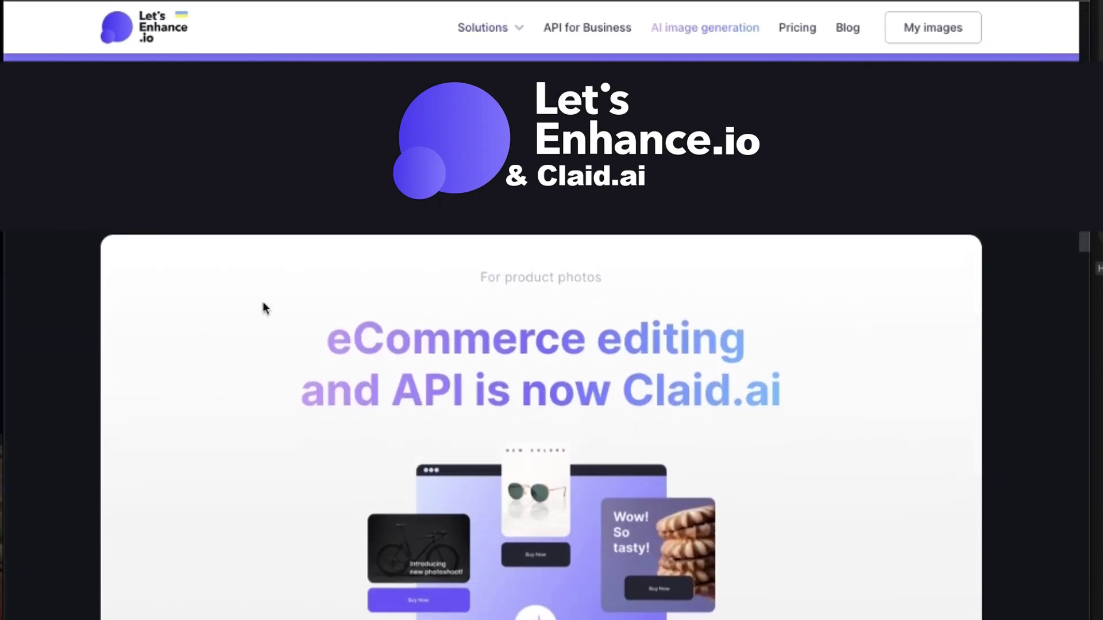
{"action": "scroll", "coordinate": [279, 448], "scroll_direction": "down", "scroll_amount": 4}
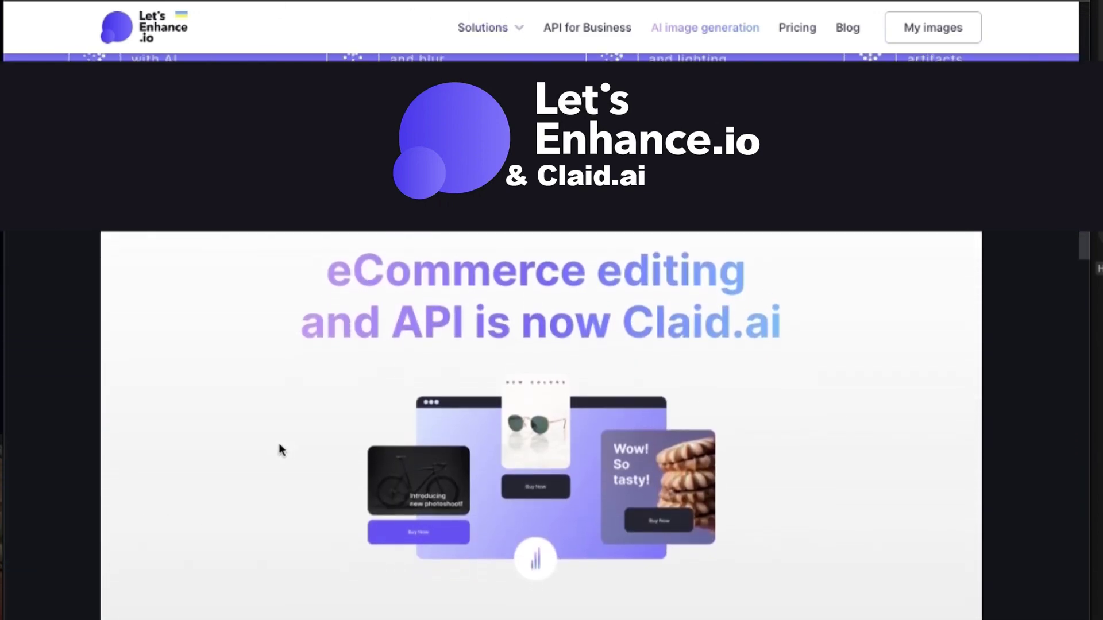
{"action": "scroll", "coordinate": [279, 448], "scroll_direction": "down", "scroll_amount": 6}
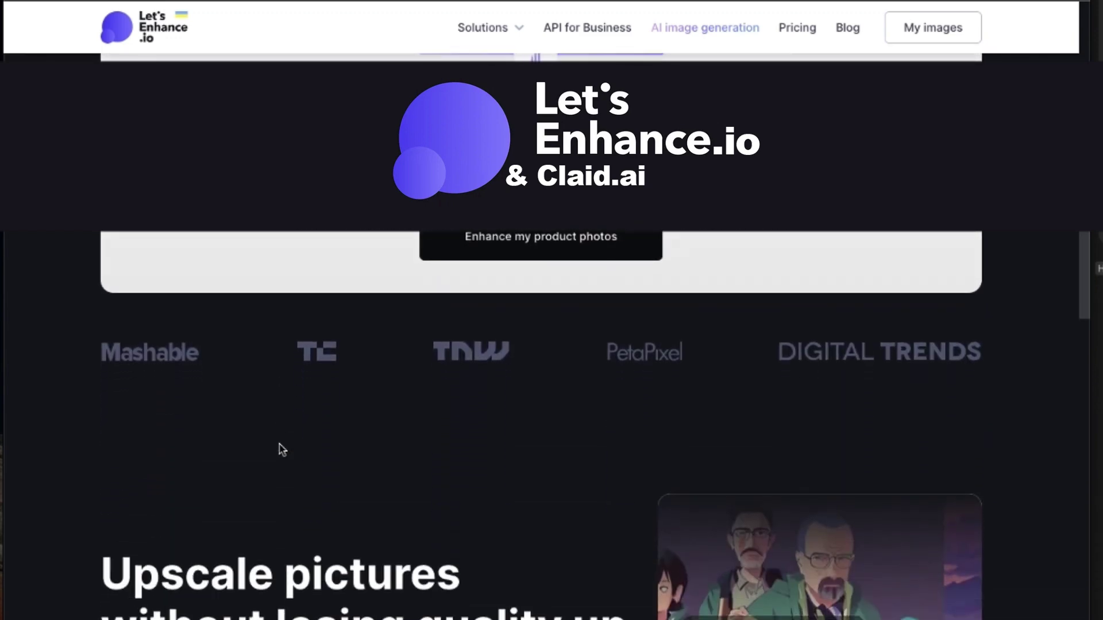
{"action": "scroll", "coordinate": [281, 449], "scroll_direction": "down", "scroll_amount": 10}
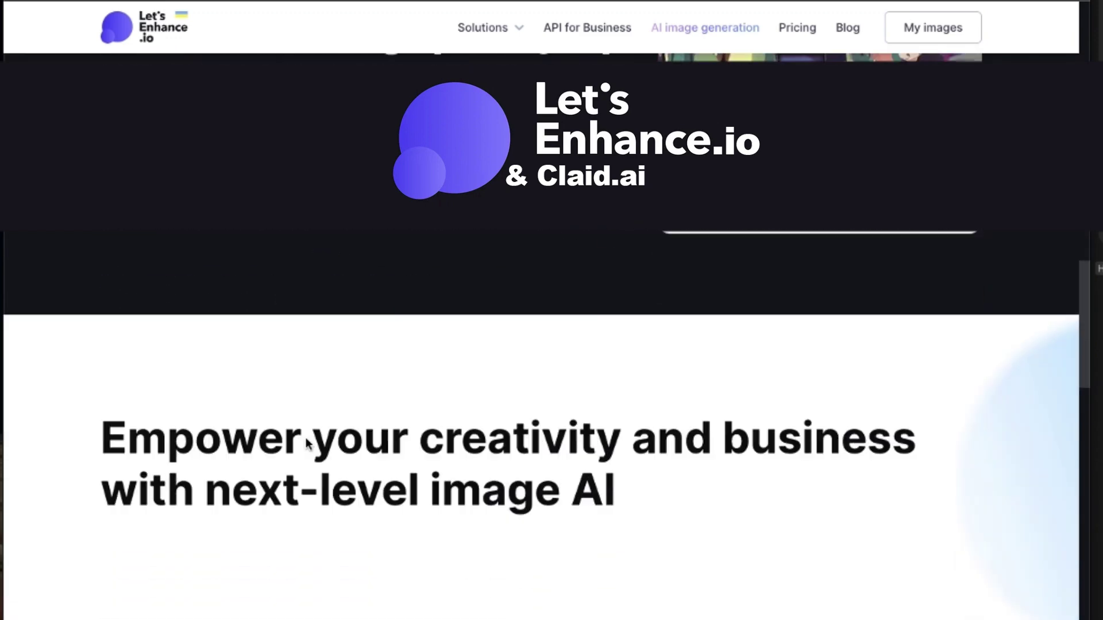
{"action": "scroll", "coordinate": [306, 442], "scroll_direction": "down", "scroll_amount": 9}
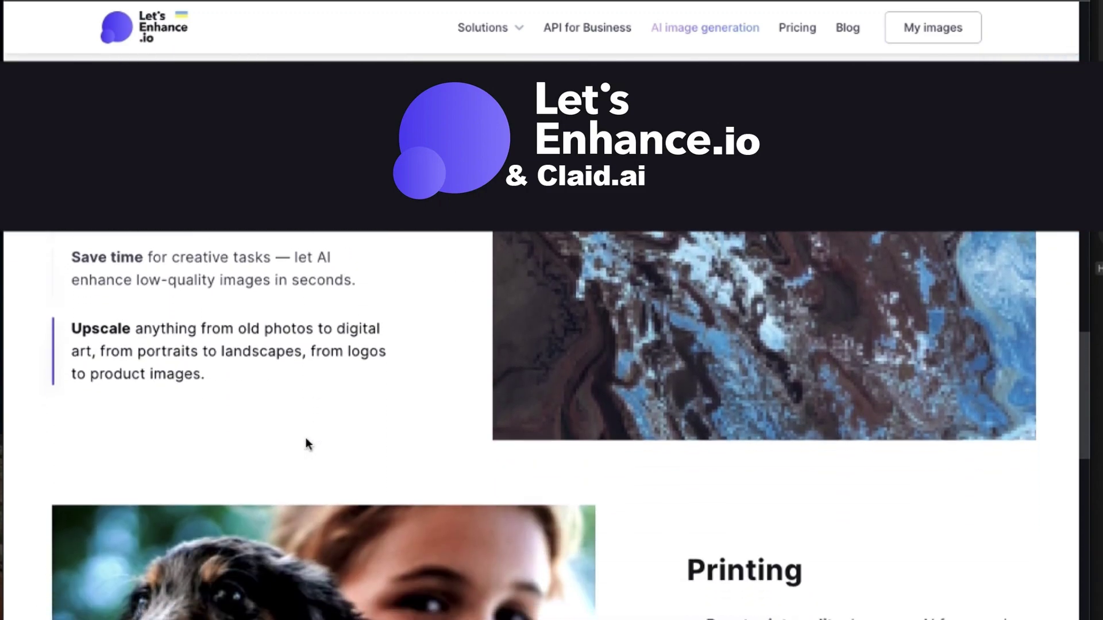